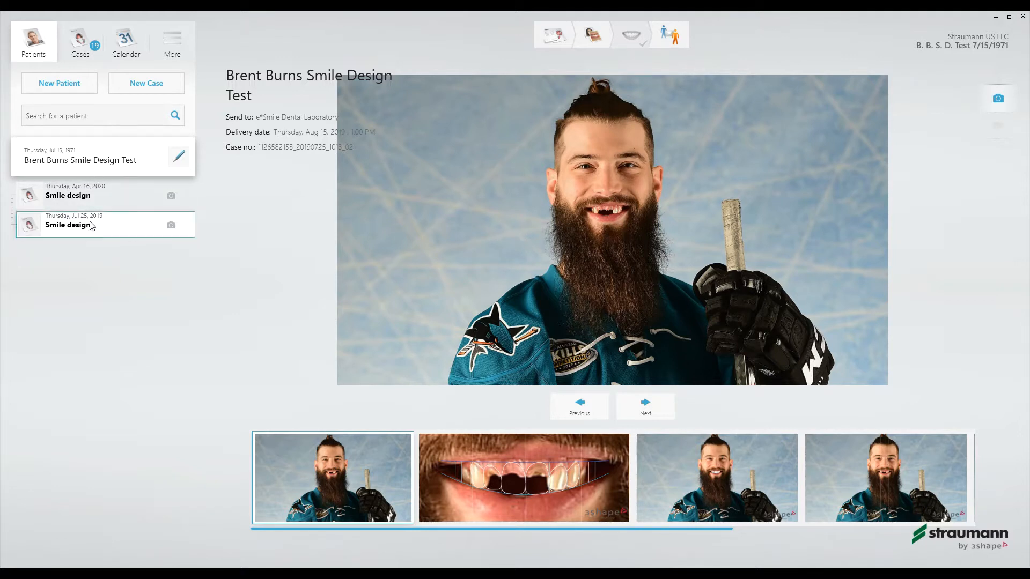
- Open the July 25, 2019 Smile design case and advance past its photo selection to the points and rotation stage
{"action": "left_click", "coordinate": [565, 45]}
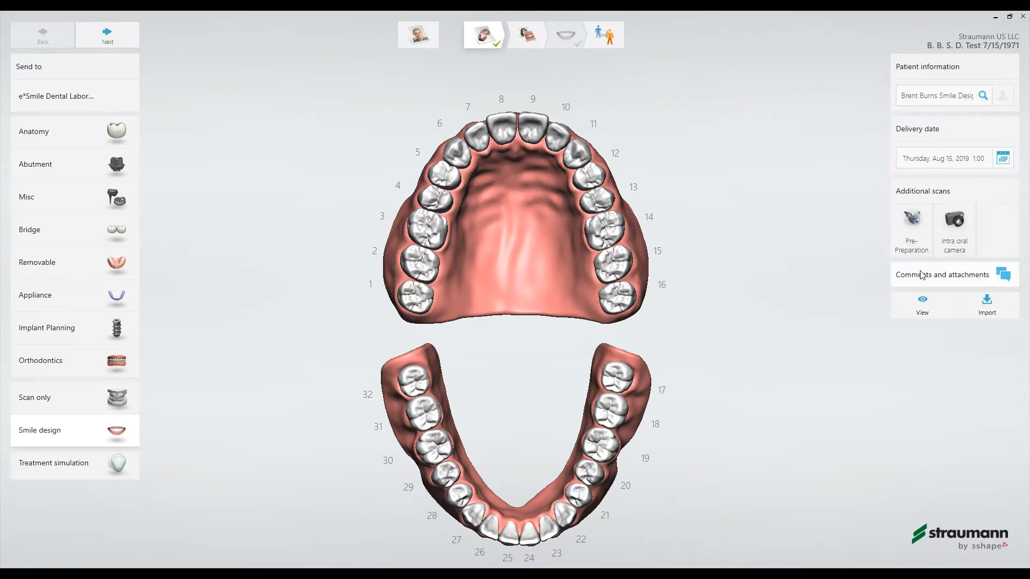
{"action": "left_click", "coordinate": [534, 42]}
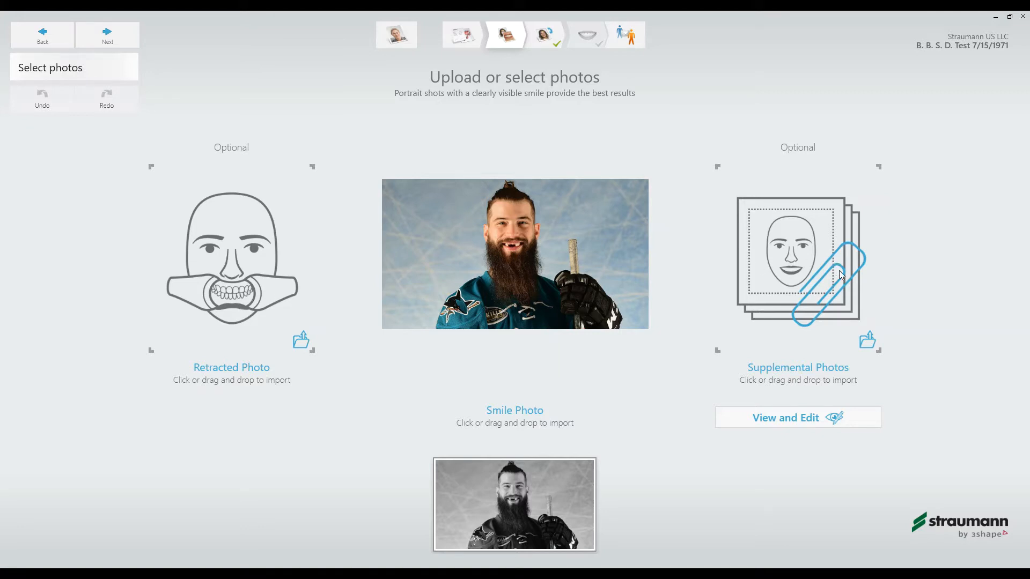
{"action": "left_click", "coordinate": [108, 35]}
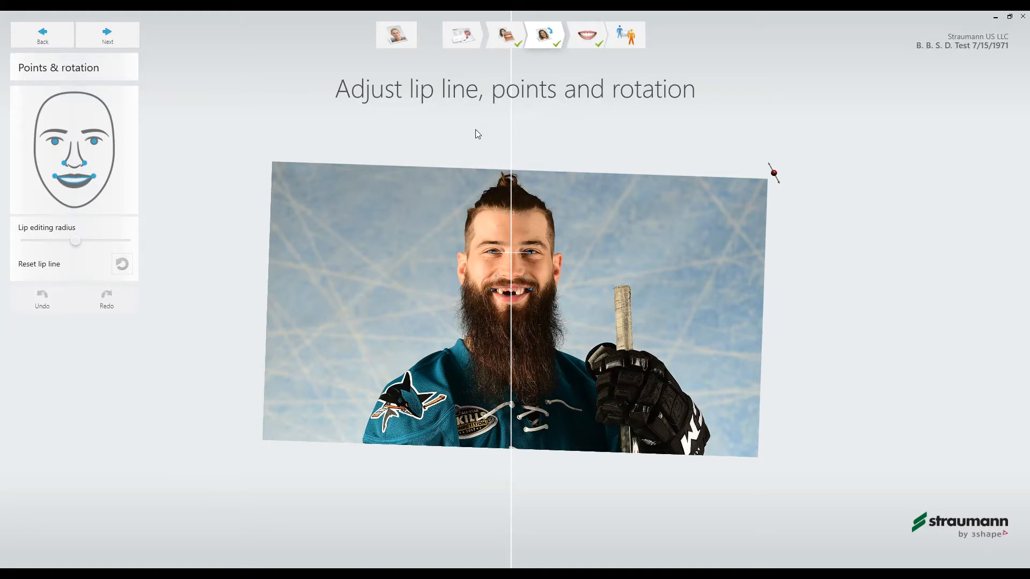
- Align the two eye reference points with the centers of the pupils in the smile photo
{"action": "scroll", "coordinate": [518, 274], "scroll_direction": "up", "scroll_amount": 3}
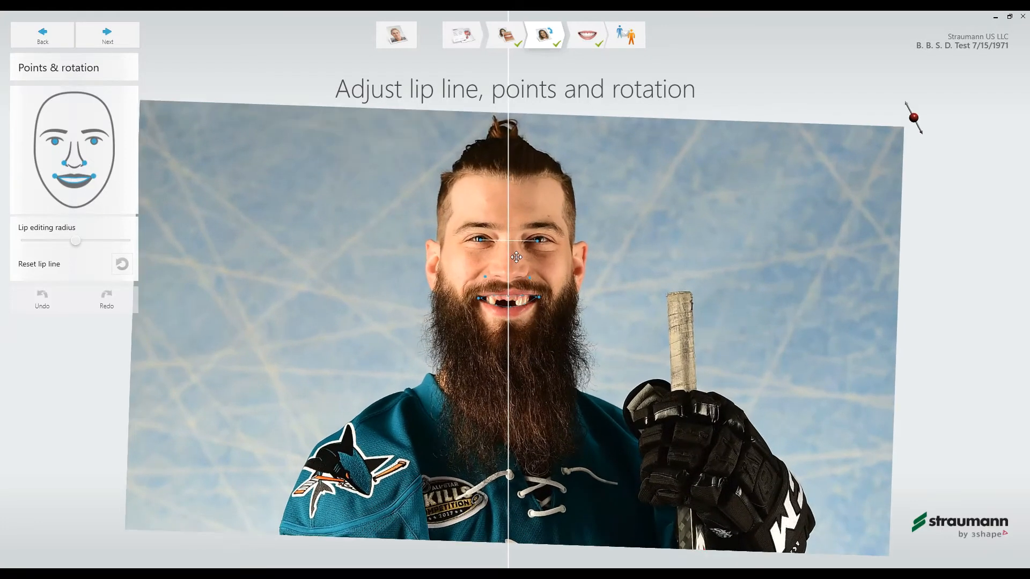
{"action": "scroll", "coordinate": [516, 258], "scroll_direction": "up", "scroll_amount": 5}
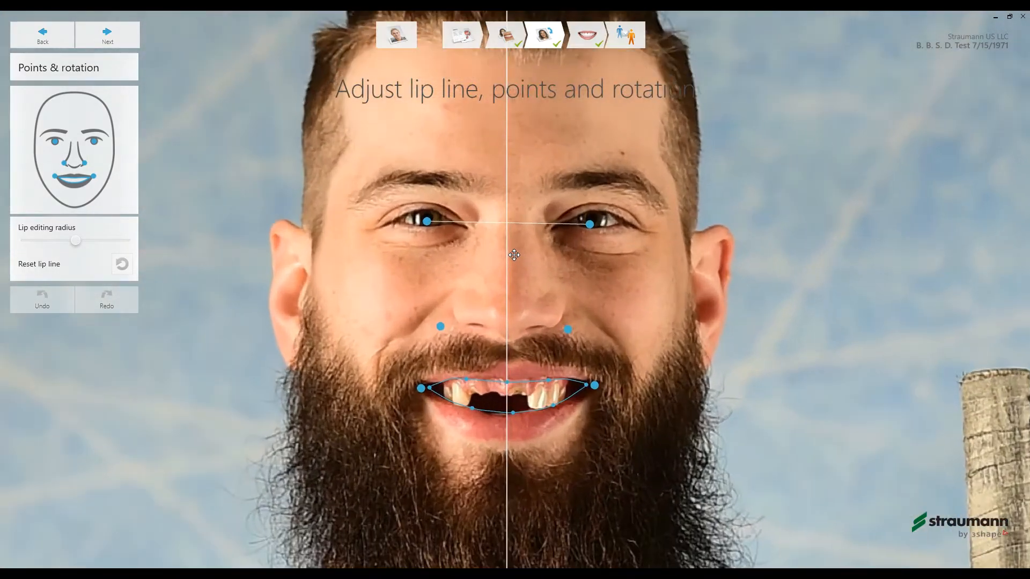
{"action": "scroll", "coordinate": [514, 254], "scroll_direction": "up", "scroll_amount": 3}
{"action": "mouse_move", "coordinate": [384, 209]}
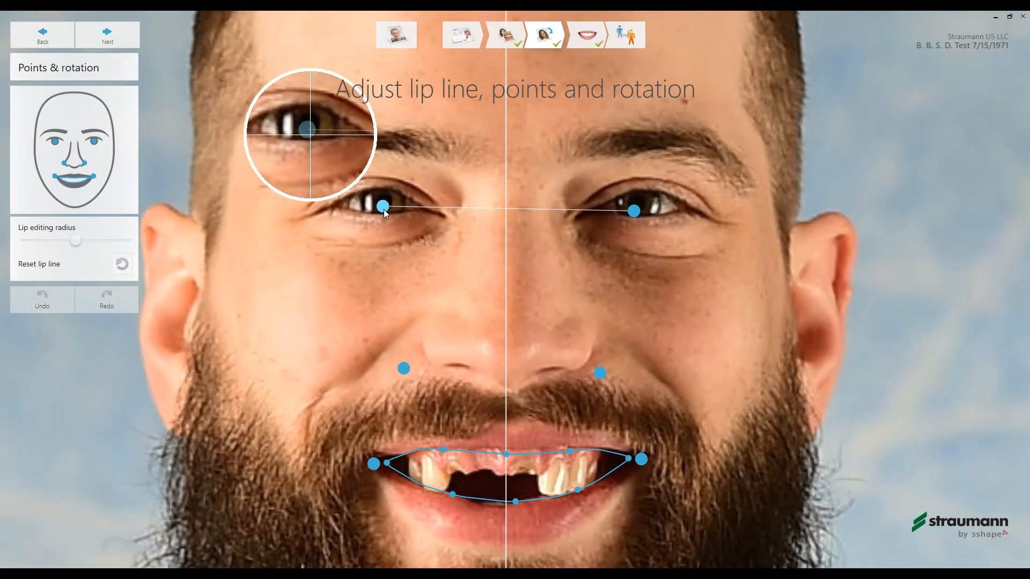
{"action": "left_click_drag", "start_coordinate": [384, 209], "coordinate": [381, 204]}
{"action": "mouse_move", "coordinate": [630, 212]}
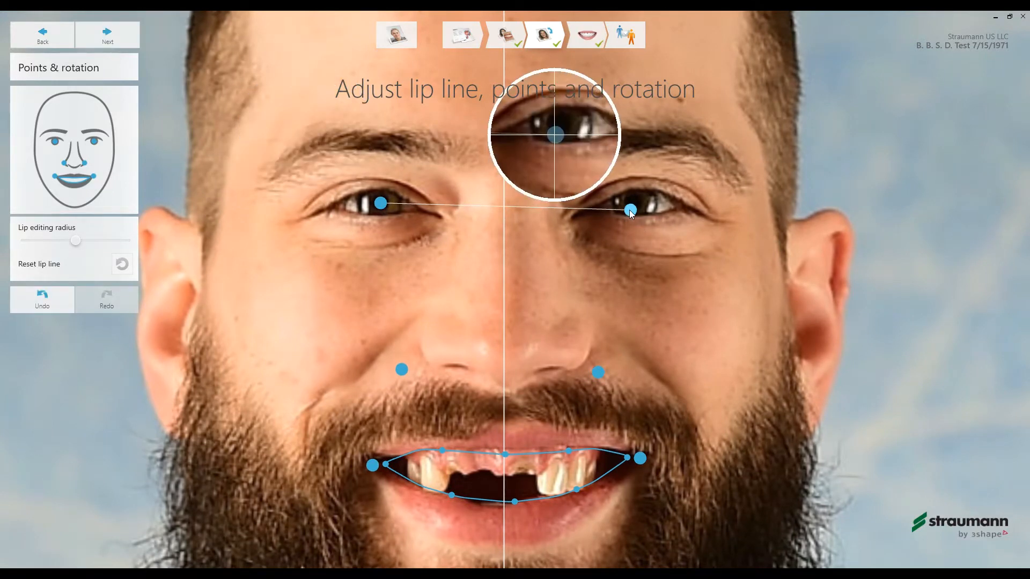
{"action": "left_click_drag", "start_coordinate": [631, 213], "coordinate": [639, 207]}
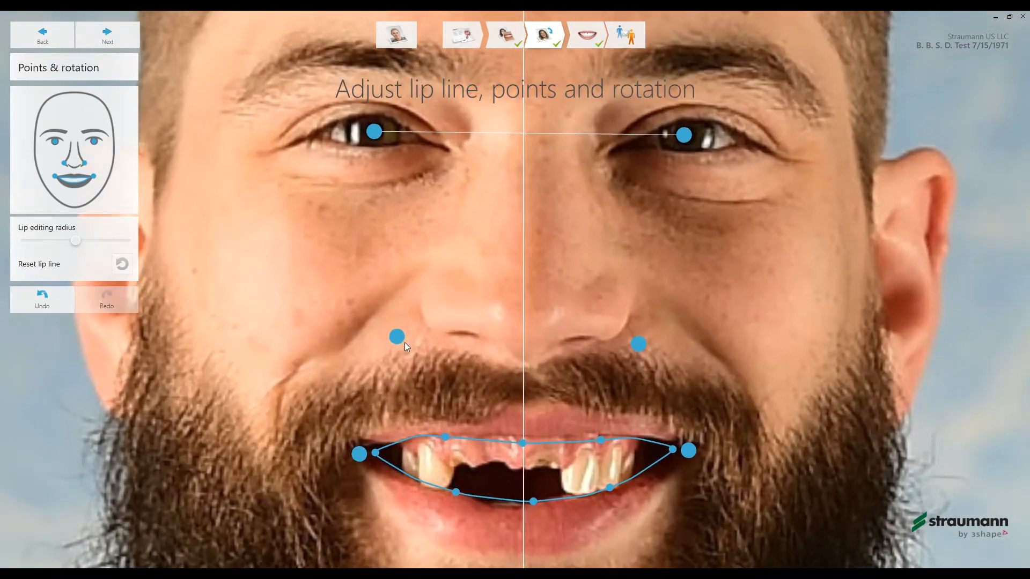
- Move both nose reference points inward and up to the outer edges of the nostrils
{"action": "mouse_move", "coordinate": [399, 338]}
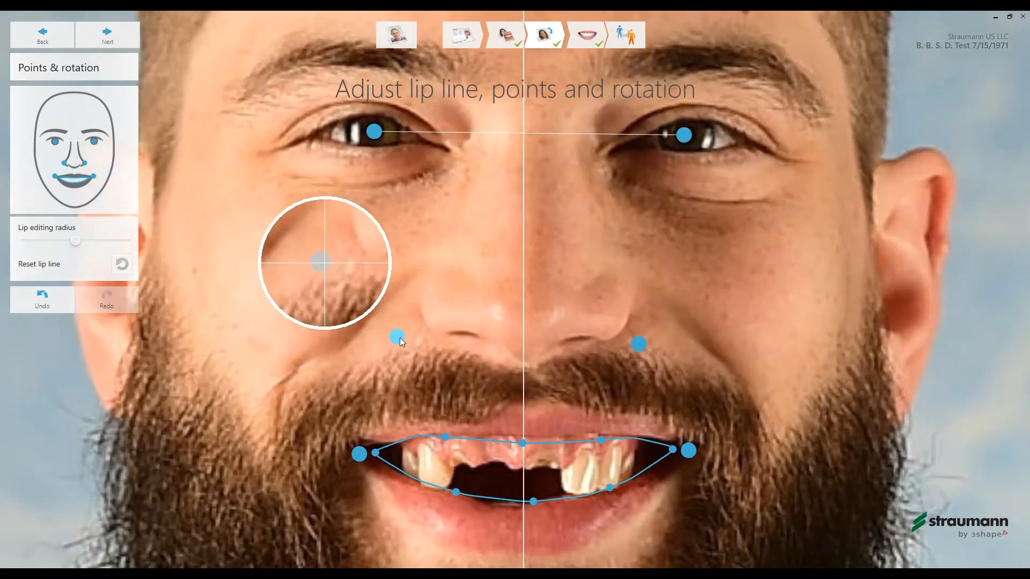
{"action": "left_click_drag", "start_coordinate": [400, 336], "coordinate": [423, 320]}
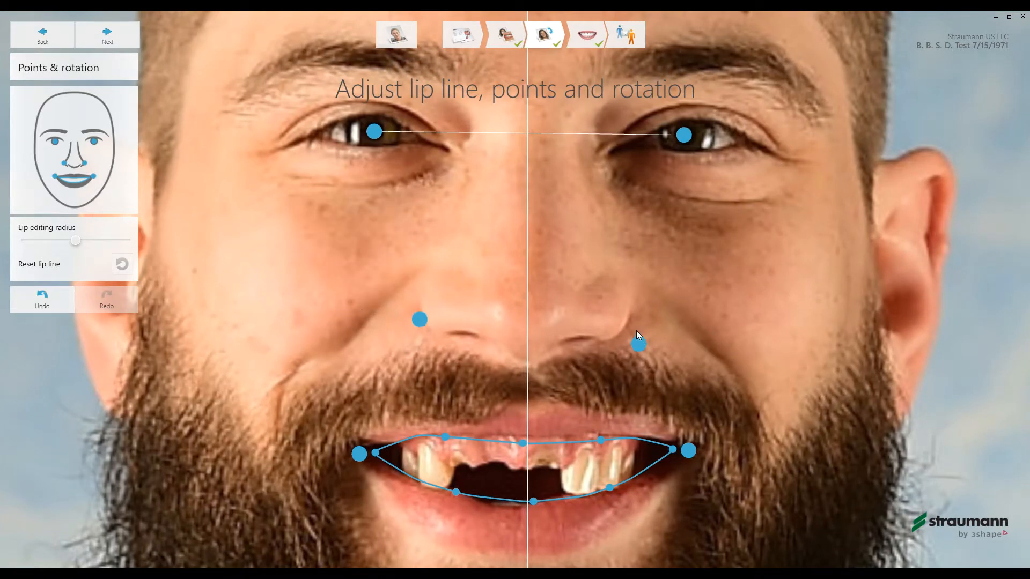
{"action": "left_click_drag", "start_coordinate": [637, 343], "coordinate": [626, 332]}
{"action": "scroll", "coordinate": [612, 356], "scroll_direction": "down", "scroll_amount": 1}
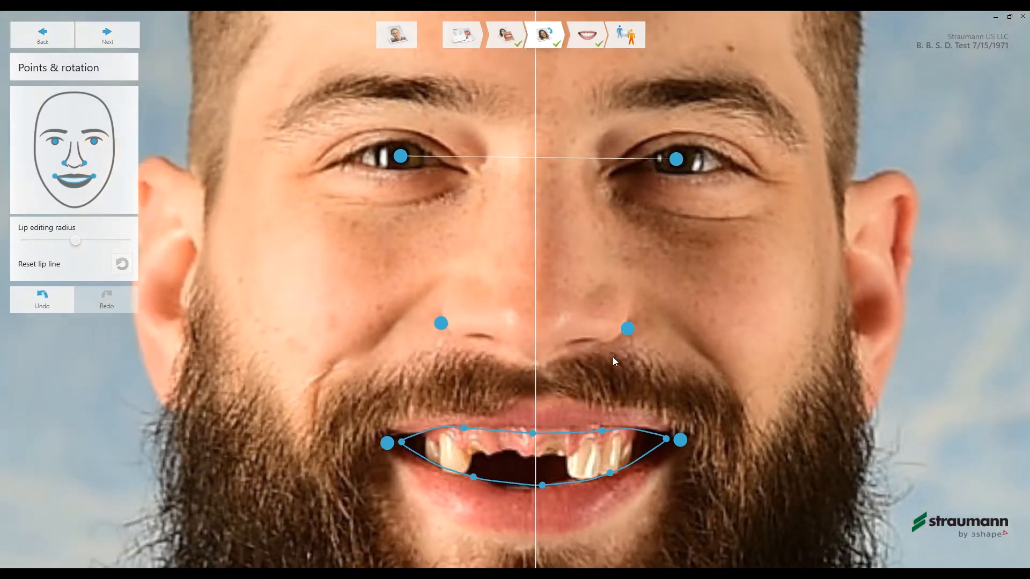
- Reshape the upper lip line along the lip's inner edge, from the patient's right mouth corner across the midline
{"action": "mouse_move", "coordinate": [610, 474]}
{"action": "left_mouse_down"}
{"action": "mouse_move", "coordinate": [588, 506]}
{"action": "mouse_move", "coordinate": [609, 474]}
{"action": "left_mouse_up"}
{"action": "scroll", "coordinate": [566, 162], "scroll_direction": "down", "scroll_amount": 2}
{"action": "scroll", "coordinate": [555, 151], "scroll_direction": "down", "scroll_amount": 2}
{"action": "scroll", "coordinate": [549, 445], "scroll_direction": "up", "scroll_amount": 4}
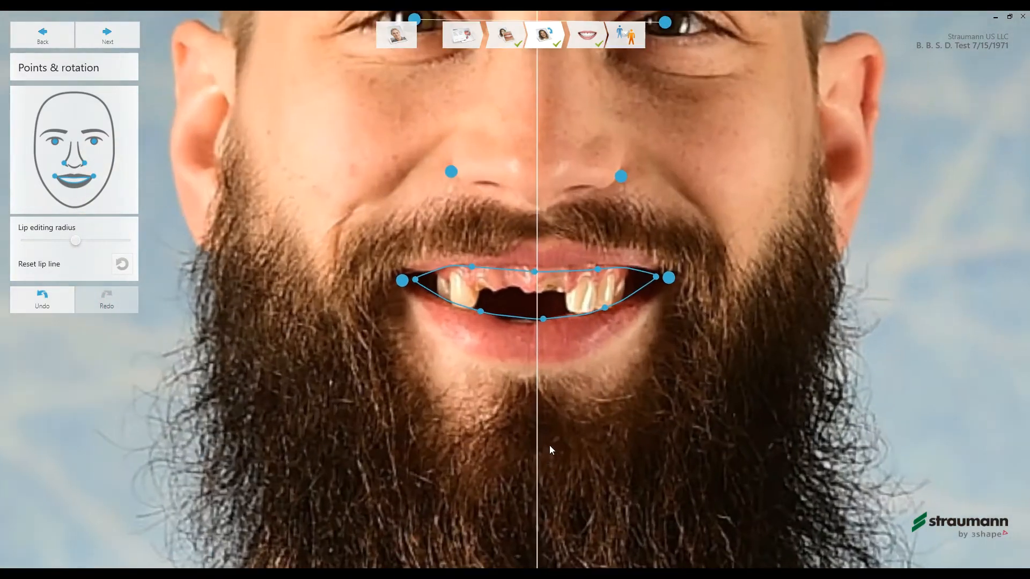
{"action": "scroll", "coordinate": [545, 279], "scroll_direction": "up", "scroll_amount": 2}
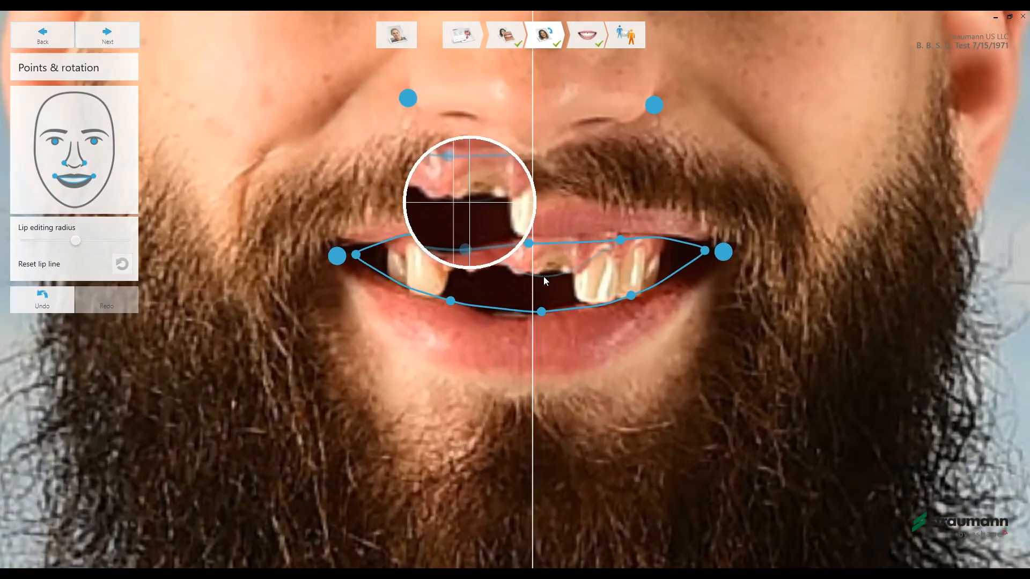
{"action": "left_click", "coordinate": [351, 252]}
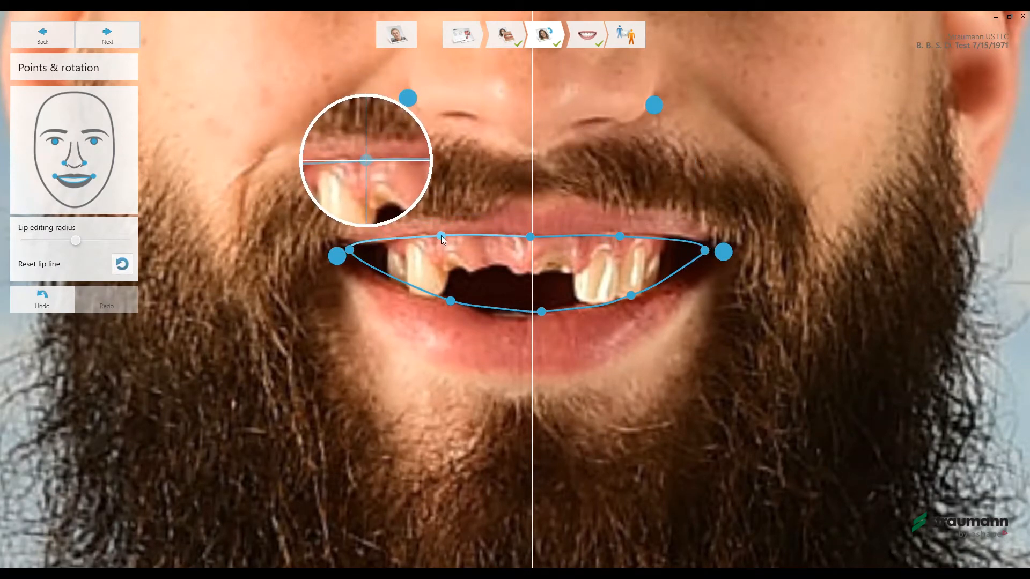
{"action": "left_click_drag", "start_coordinate": [531, 236], "coordinate": [532, 237]}
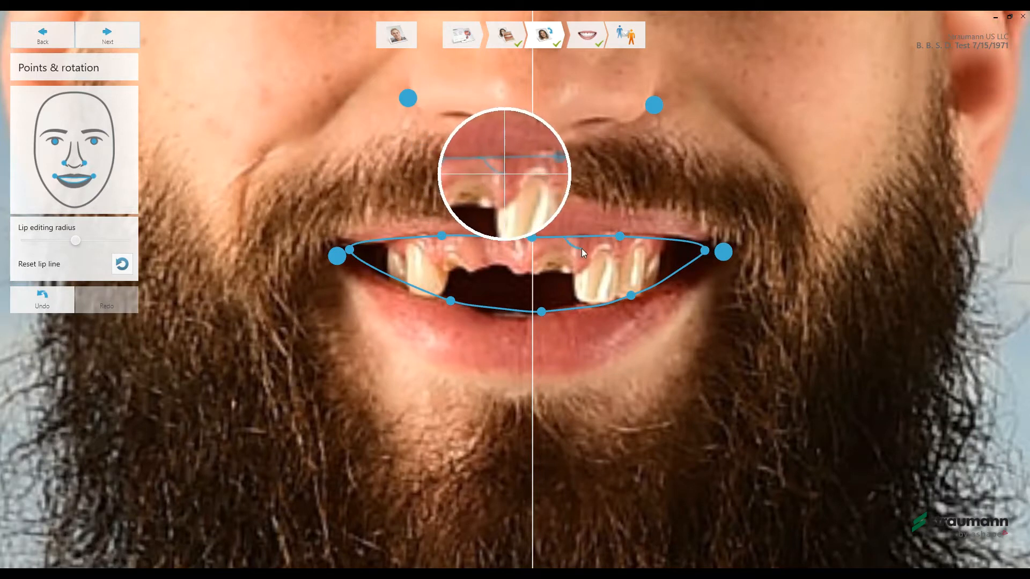
{"action": "mouse_move", "coordinate": [594, 247]}
{"action": "left_mouse_down"}
{"action": "mouse_move", "coordinate": [571, 249]}
{"action": "mouse_move", "coordinate": [568, 237]}
{"action": "left_mouse_up"}
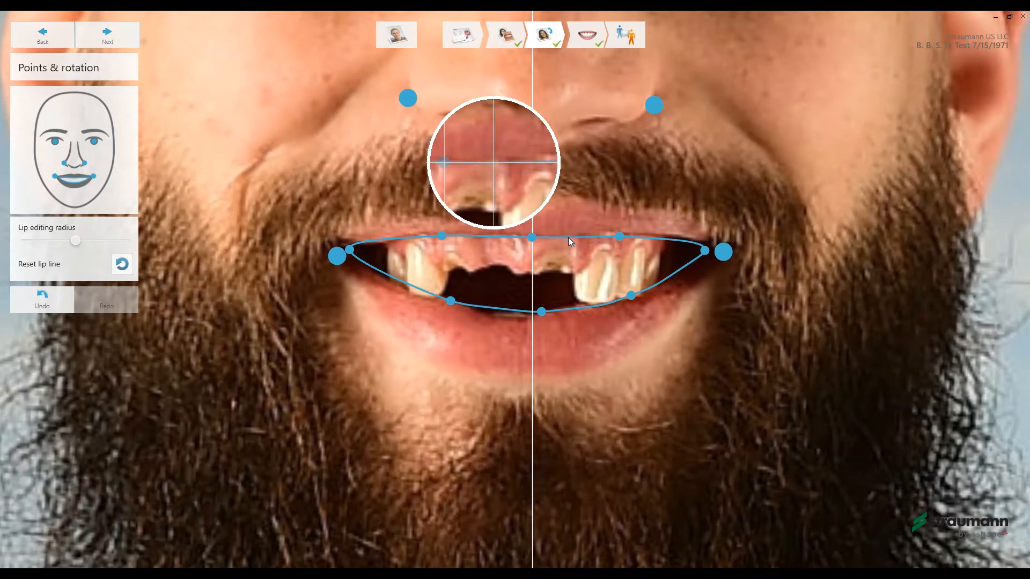
- Fit the mouth corner points and lower lip line to the mouth opening, and continue to the Smile Design stage
{"action": "left_click_drag", "start_coordinate": [705, 250], "coordinate": [728, 248]}
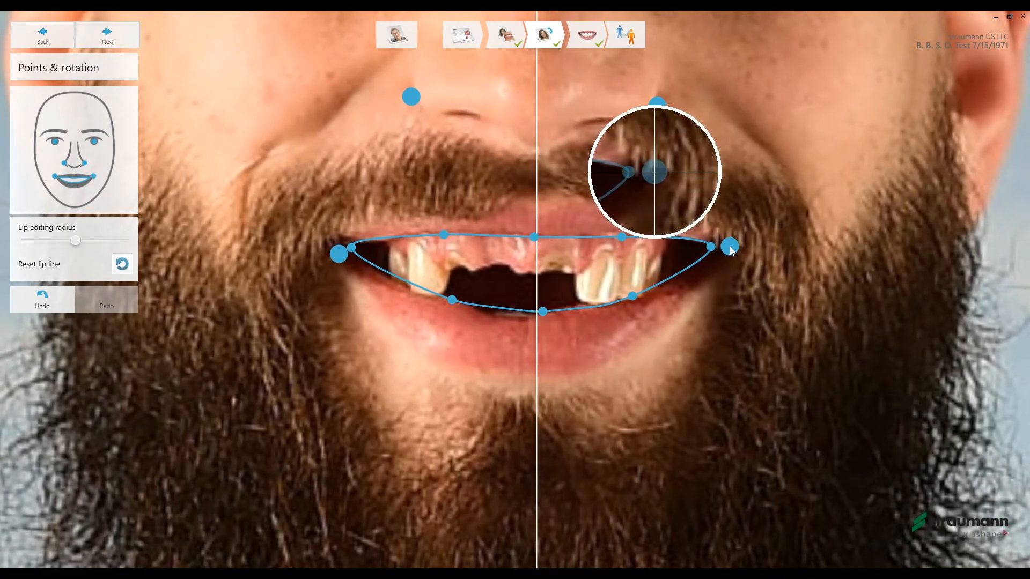
{"action": "left_click_drag", "start_coordinate": [340, 260], "coordinate": [335, 251]}
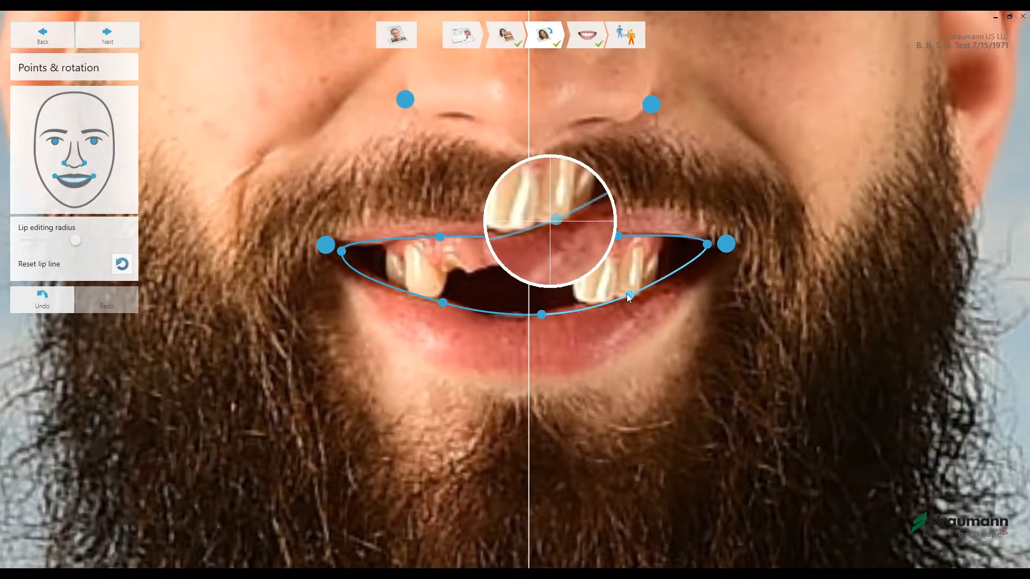
{"action": "left_click_drag", "start_coordinate": [569, 310], "coordinate": [630, 296]}
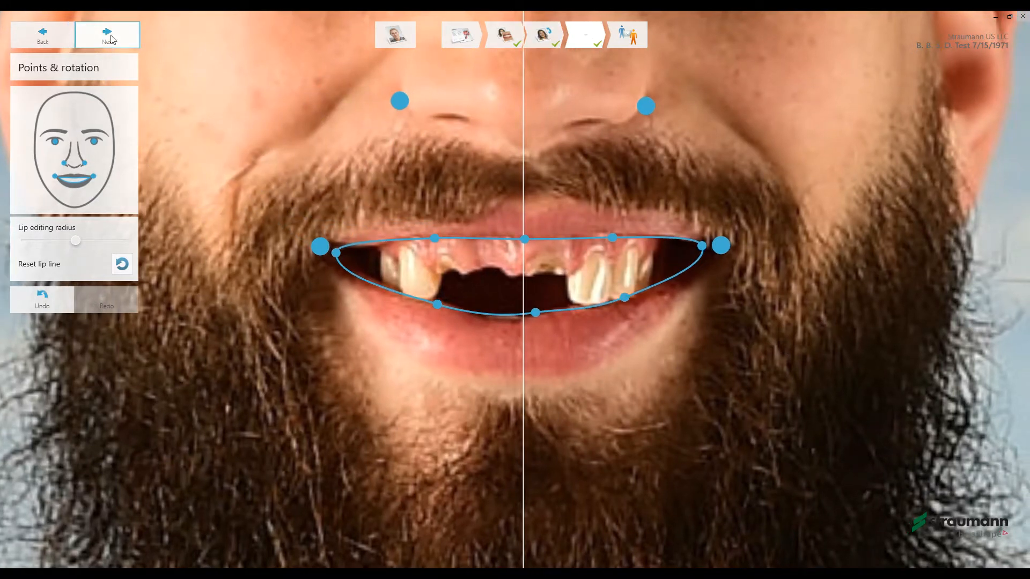
{"action": "left_click", "coordinate": [108, 36]}
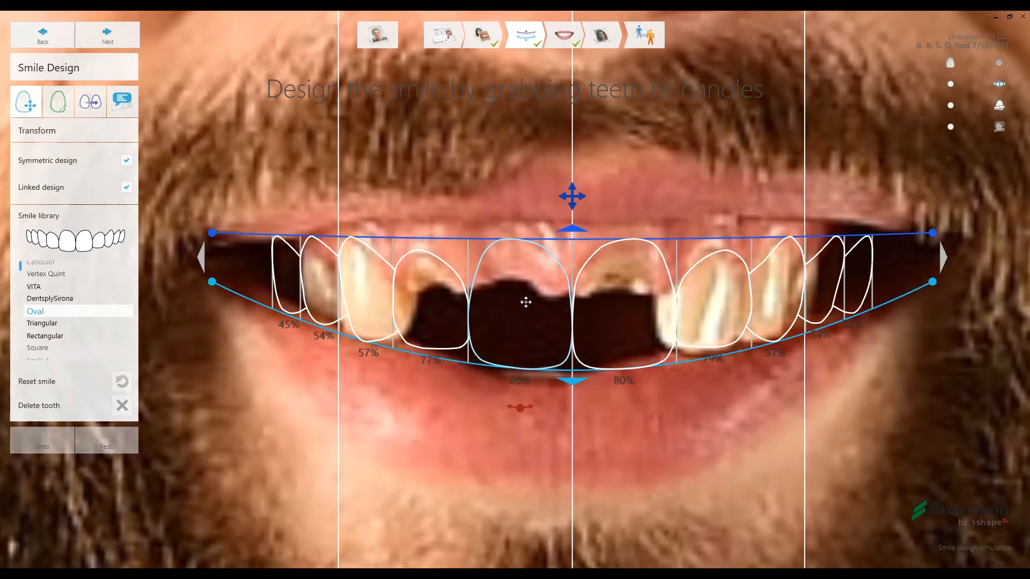
- Raise the outer ends of the upper and lower smile curves and lengthen the central incisors slightly to an 80% ratio
{"action": "scroll", "coordinate": [524, 298], "scroll_direction": "down", "scroll_amount": 2}
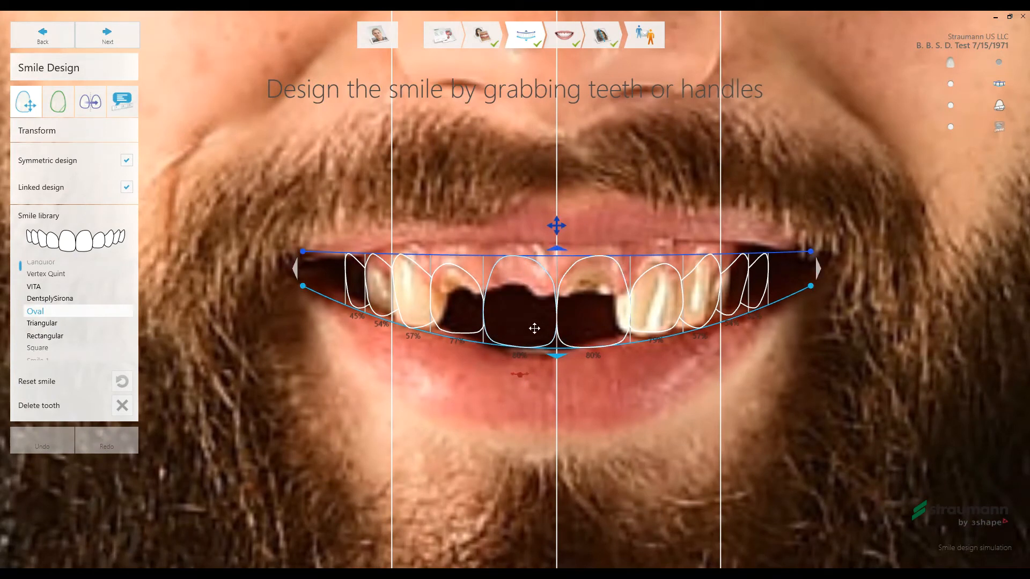
{"action": "scroll", "coordinate": [533, 315], "scroll_direction": "up", "scroll_amount": 3}
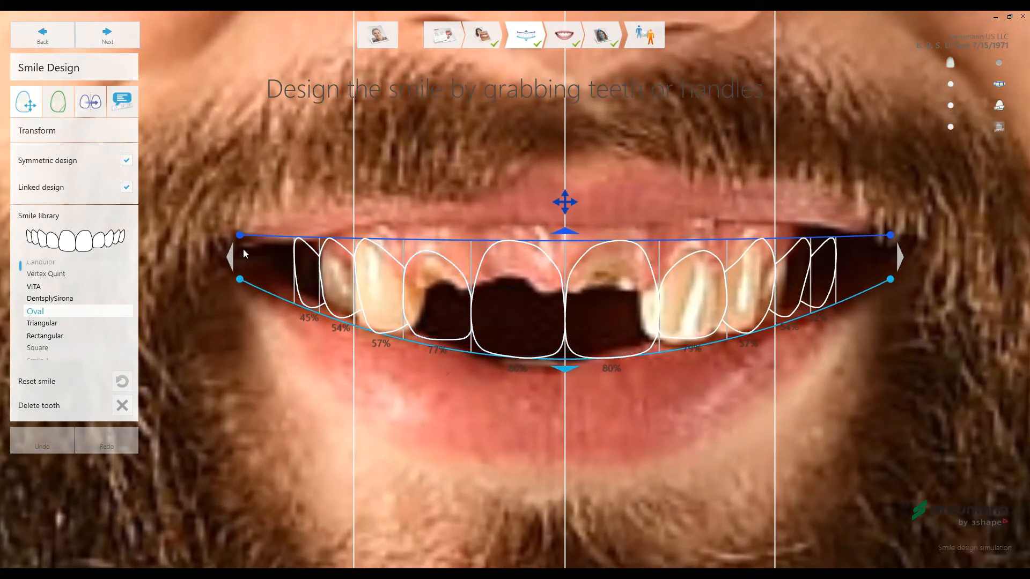
{"action": "left_click_drag", "start_coordinate": [240, 238], "coordinate": [221, 224]}
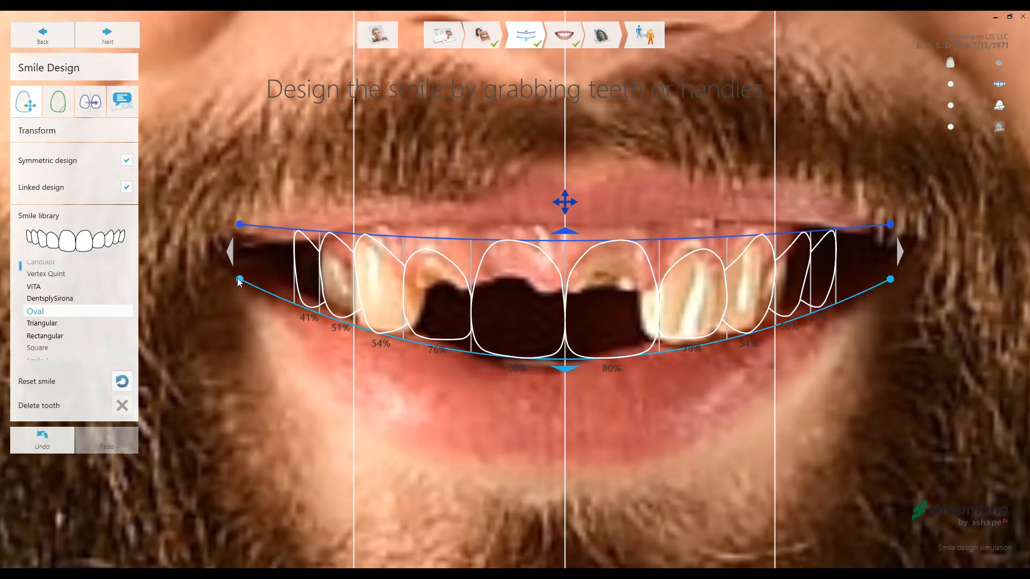
{"action": "left_click_drag", "start_coordinate": [239, 280], "coordinate": [225, 258]}
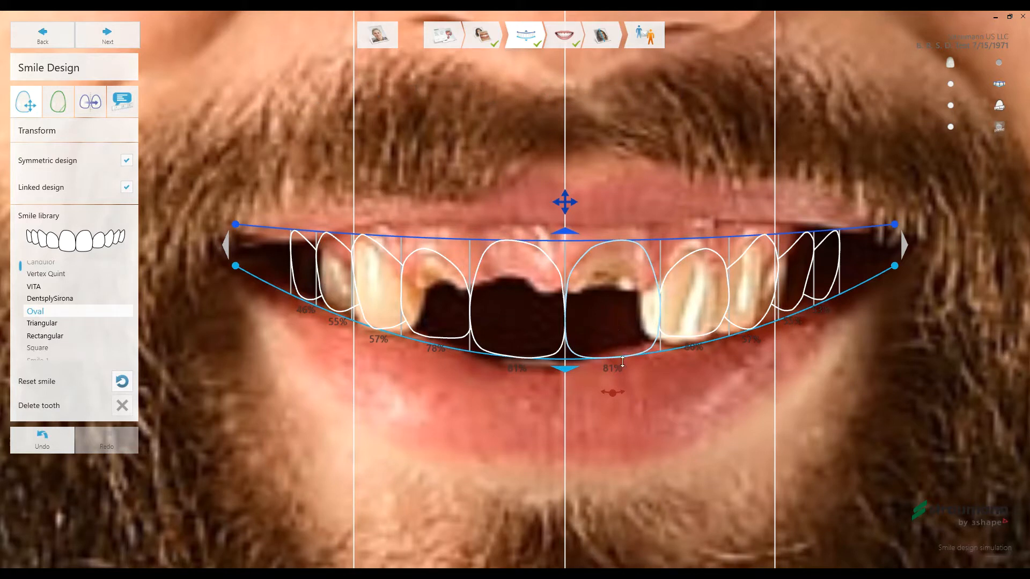
{"action": "left_click_drag", "start_coordinate": [616, 364], "coordinate": [614, 364]}
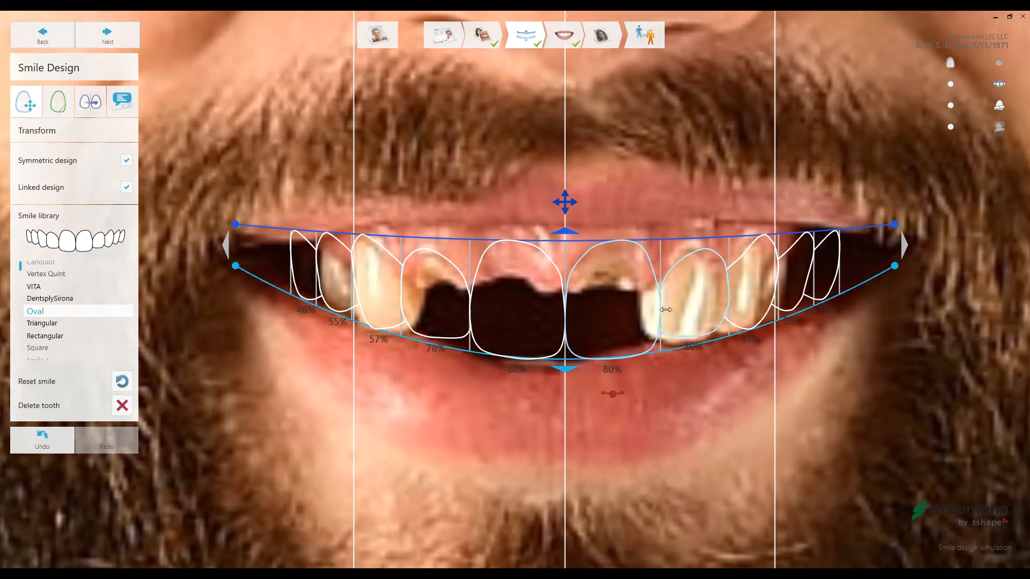
- Try widening the central incisors to an 89% ratio, and bring them back to 80%
{"action": "left_click_drag", "start_coordinate": [661, 309], "coordinate": [676, 310]}
{"action": "left_click", "coordinate": [485, 318]}
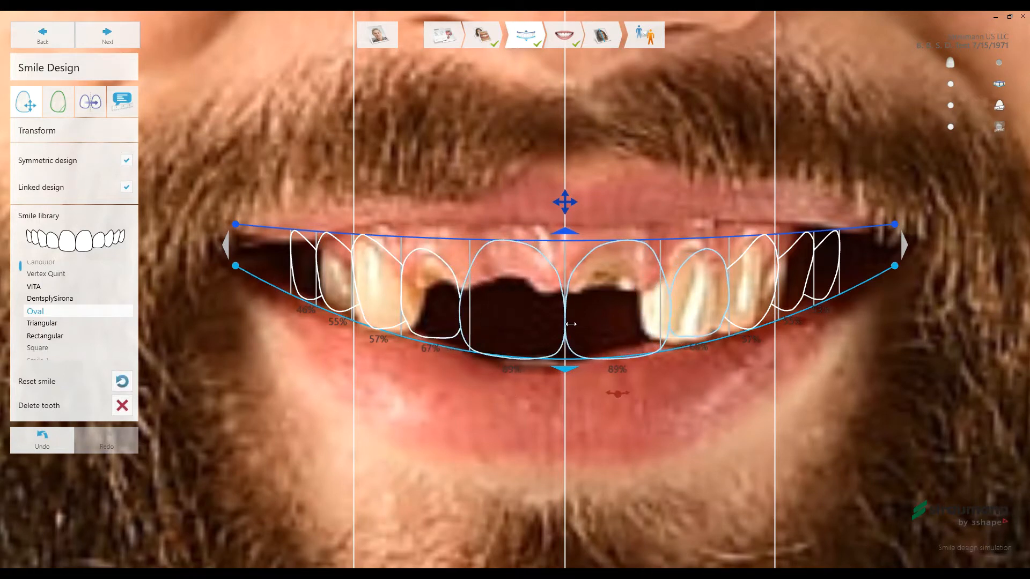
{"action": "left_click_drag", "start_coordinate": [462, 311], "coordinate": [476, 310]}
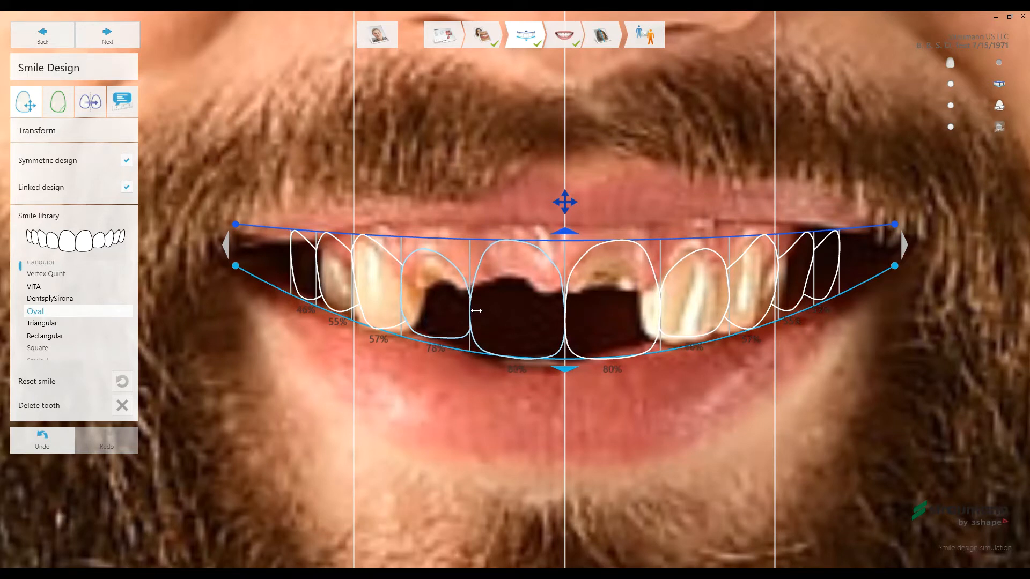
- Raise the gum edge of the lateral incisors slightly and lift the upper smile curve to give the central incisors a 76% ratio
{"action": "left_click_drag", "start_coordinate": [704, 256], "coordinate": [704, 255]}
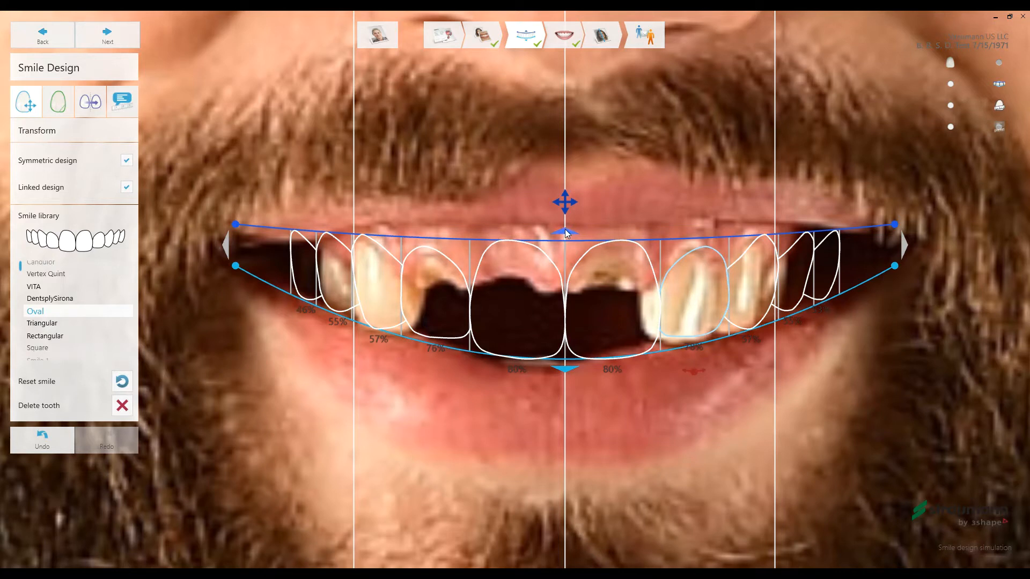
{"action": "left_click_drag", "start_coordinate": [566, 233], "coordinate": [564, 224]}
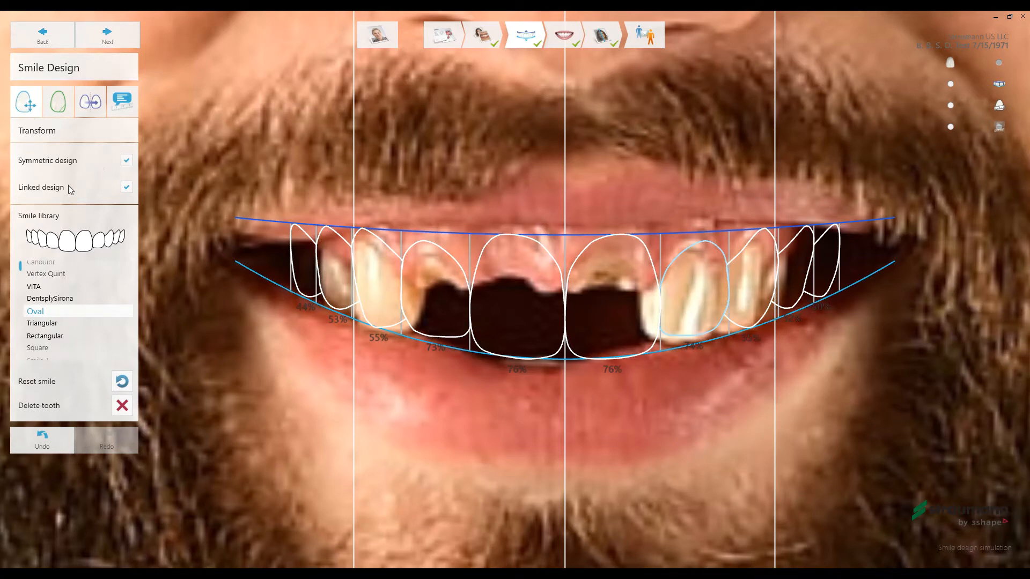
- With Symmetric design off, adjust the patient's right lateral incisor length to a 71% ratio, and turn symmetry back on
{"action": "left_click", "coordinate": [127, 162]}
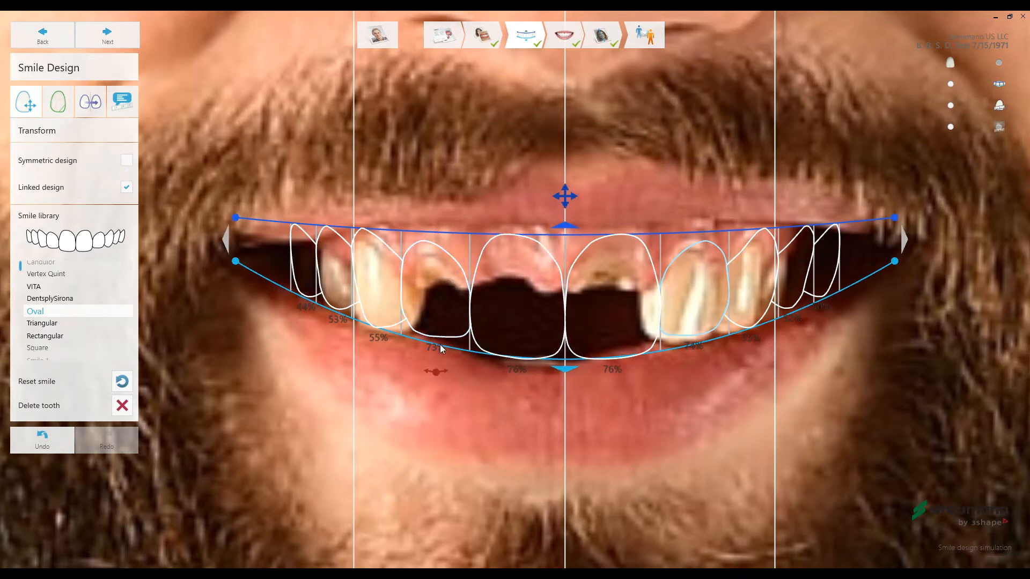
{"action": "mouse_move", "coordinate": [443, 348]}
{"action": "left_mouse_down"}
{"action": "mouse_move", "coordinate": [435, 367]}
{"action": "mouse_move", "coordinate": [435, 349]}
{"action": "left_mouse_up"}
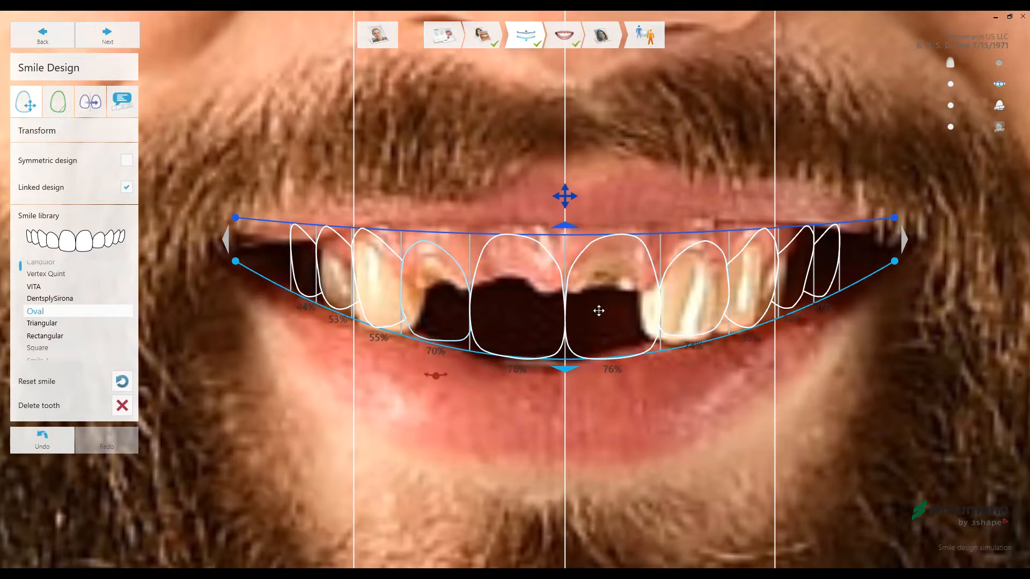
{"action": "left_click_drag", "start_coordinate": [440, 349], "coordinate": [437, 346]}
{"action": "left_click", "coordinate": [126, 160]}
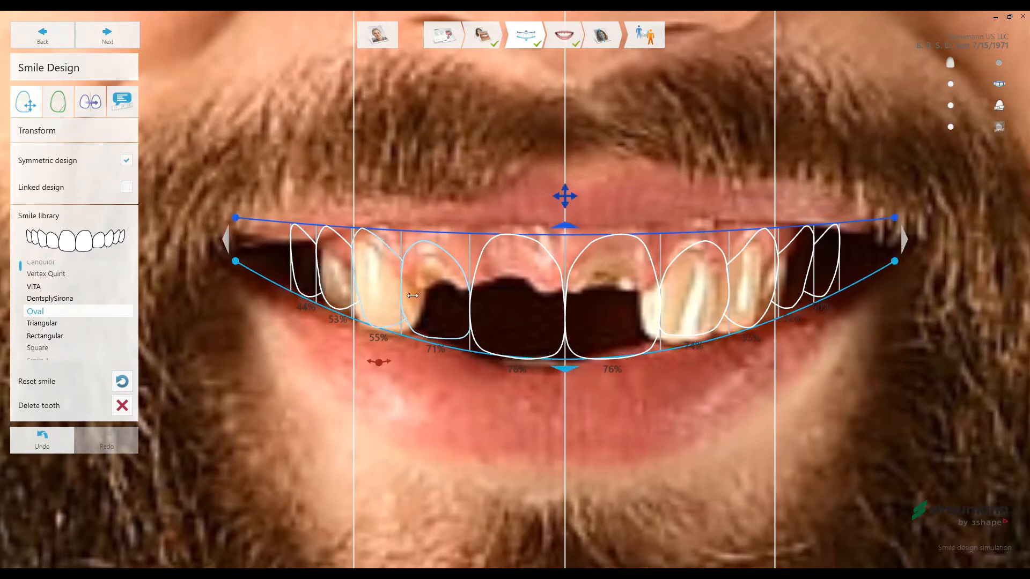
- With Linked design off, narrow the lateral incisors to a 69% ratio, and turn linking back on
{"action": "mouse_move", "coordinate": [481, 304]}
{"action": "left_mouse_down"}
{"action": "mouse_move", "coordinate": [499, 308]}
{"action": "mouse_move", "coordinate": [461, 310]}
{"action": "mouse_move", "coordinate": [473, 308]}
{"action": "left_mouse_up"}
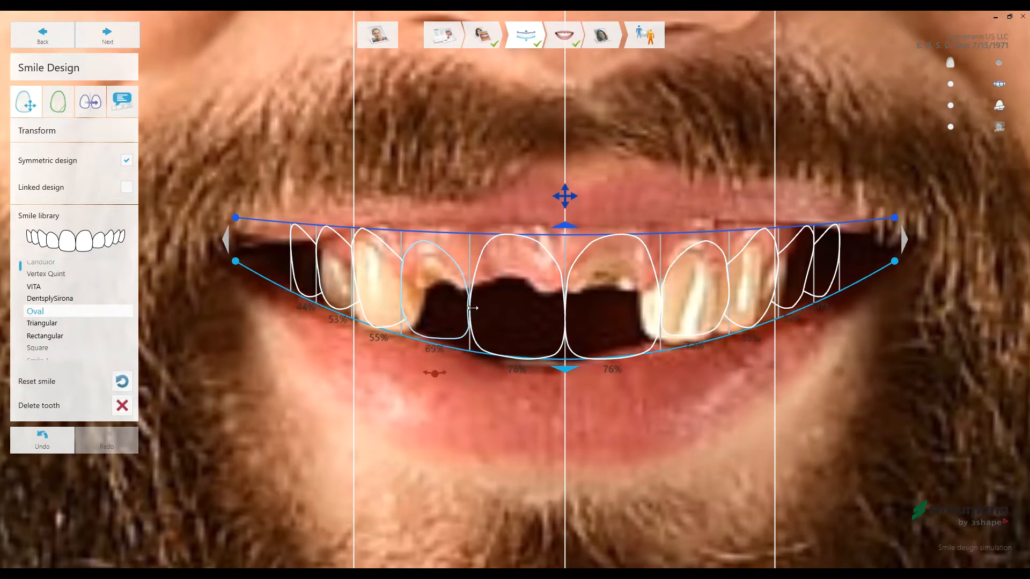
{"action": "left_click", "coordinate": [127, 187]}
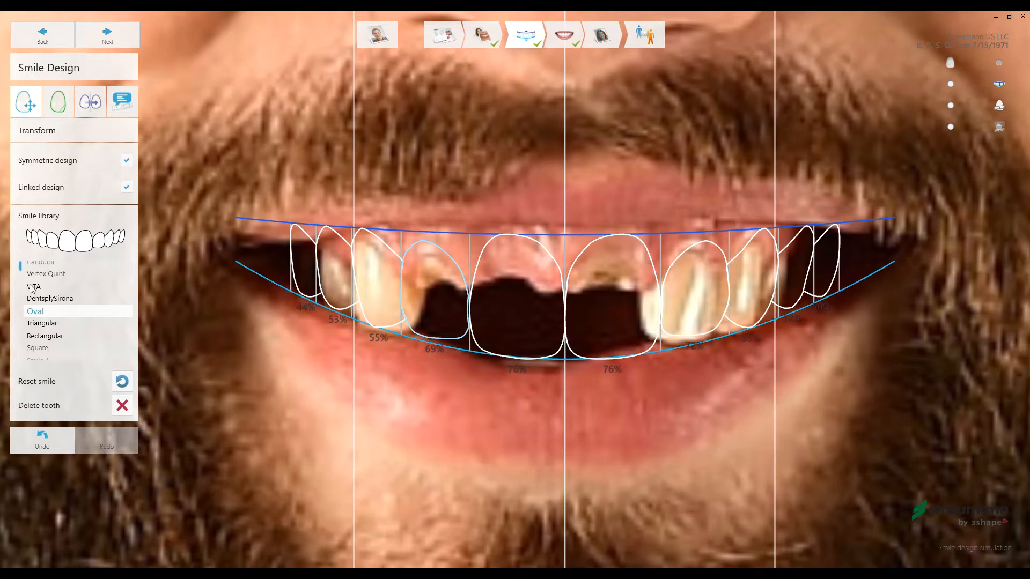
- Change the smile library tooth shape to Rectangular
{"action": "scroll", "coordinate": [50, 296], "scroll_direction": "down", "scroll_amount": 1}
{"action": "scroll", "coordinate": [49, 299], "scroll_direction": "down", "scroll_amount": 1}
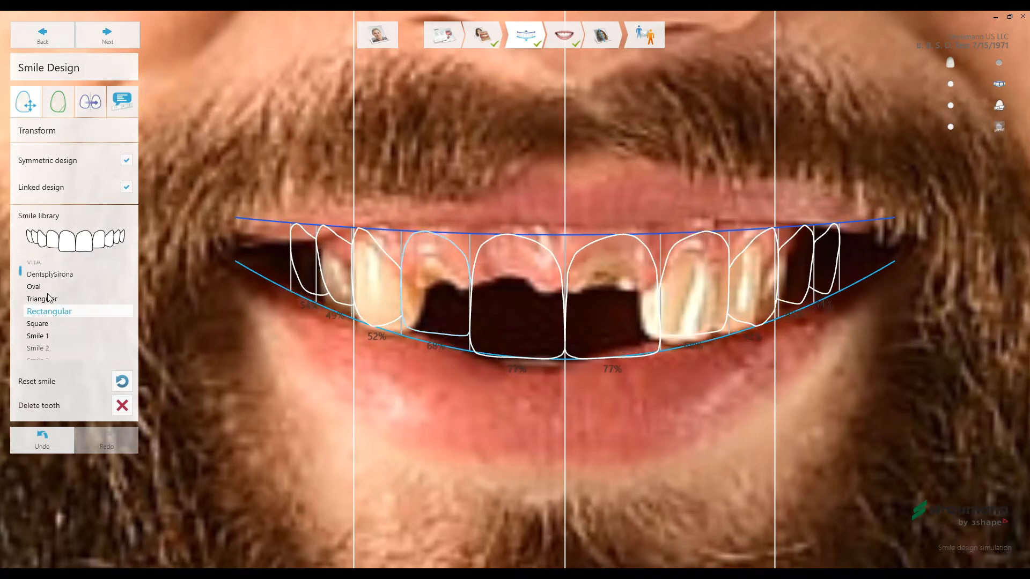
- Apply the Smile 1 tooth shape from the smile library and narrow the lateral incisors to ratios of 63% and 61%
{"action": "scroll", "coordinate": [46, 311], "scroll_direction": "down", "scroll_amount": 1}
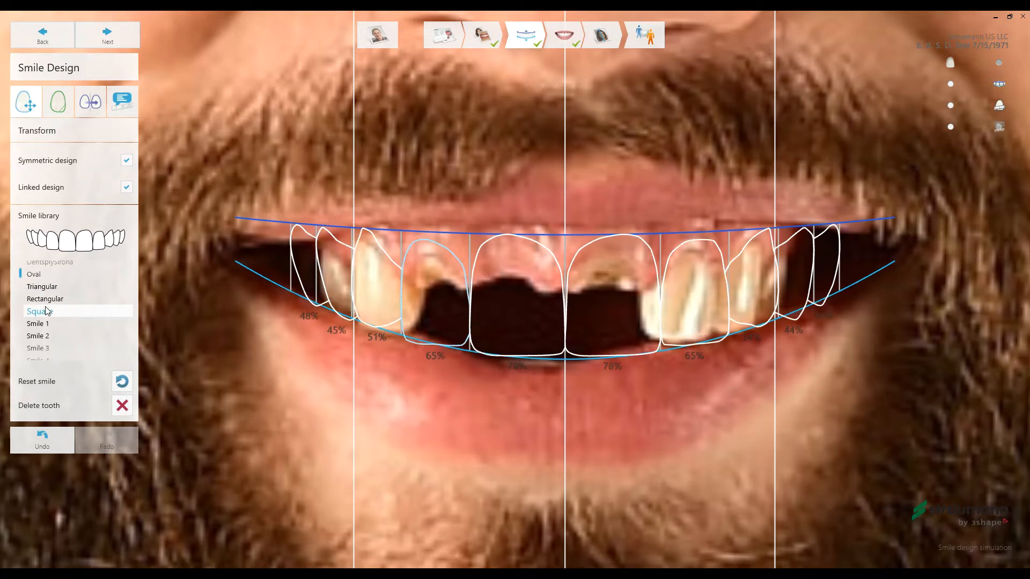
{"action": "scroll", "coordinate": [47, 310], "scroll_direction": "down", "scroll_amount": 1}
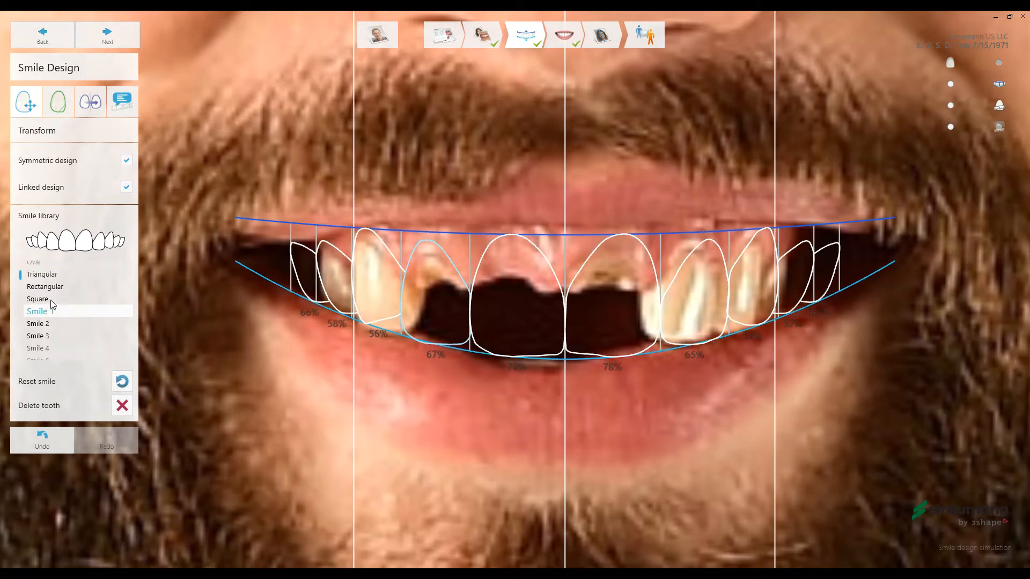
{"action": "scroll", "coordinate": [49, 318], "scroll_direction": "down", "scroll_amount": 1}
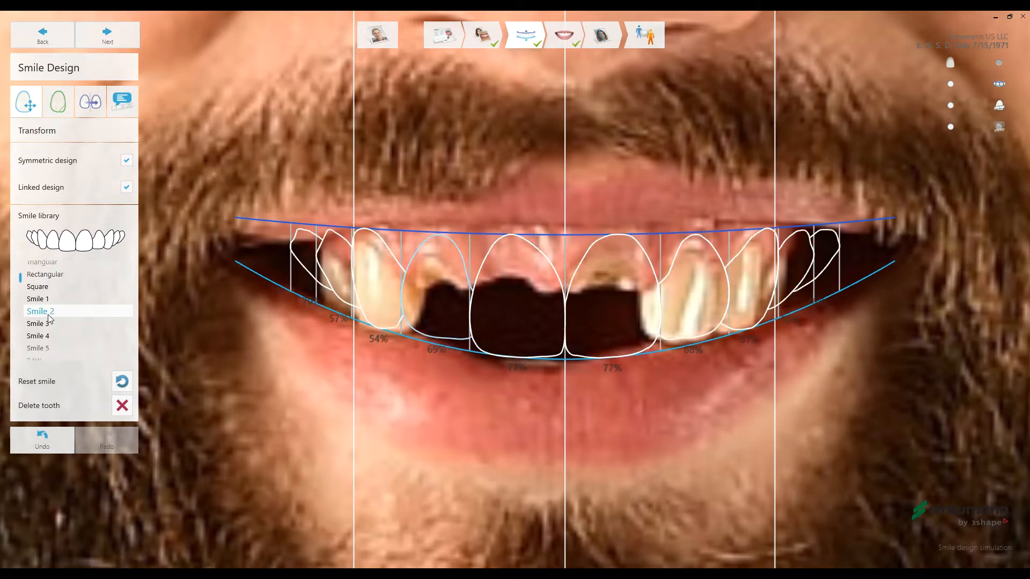
{"action": "scroll", "coordinate": [49, 319], "scroll_direction": "down", "scroll_amount": 1}
{"action": "scroll", "coordinate": [49, 318], "scroll_direction": "up", "scroll_amount": 1}
{"action": "scroll", "coordinate": [49, 319], "scroll_direction": "up", "scroll_amount": 1}
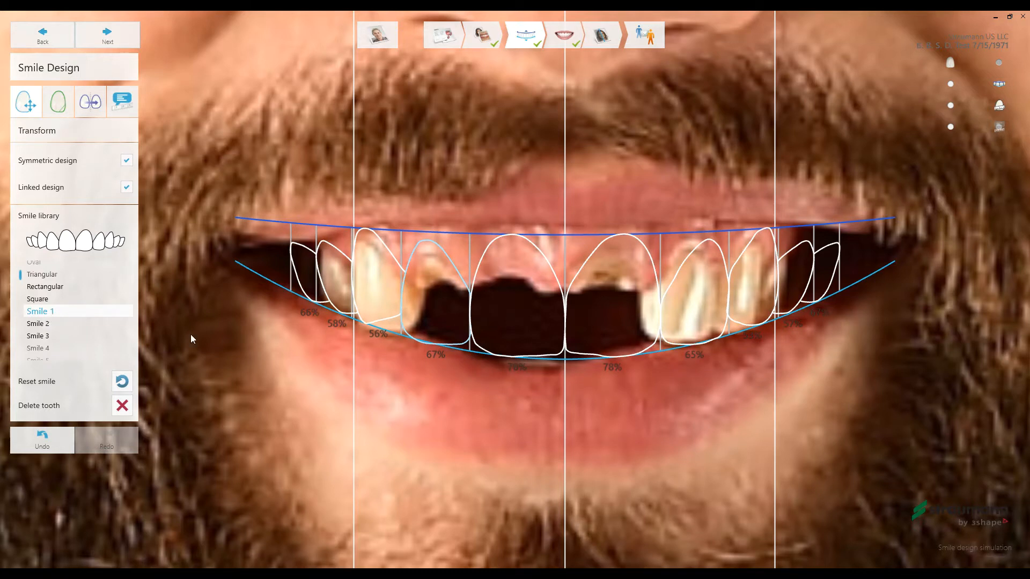
{"action": "left_click_drag", "start_coordinate": [409, 295], "coordinate": [414, 295]}
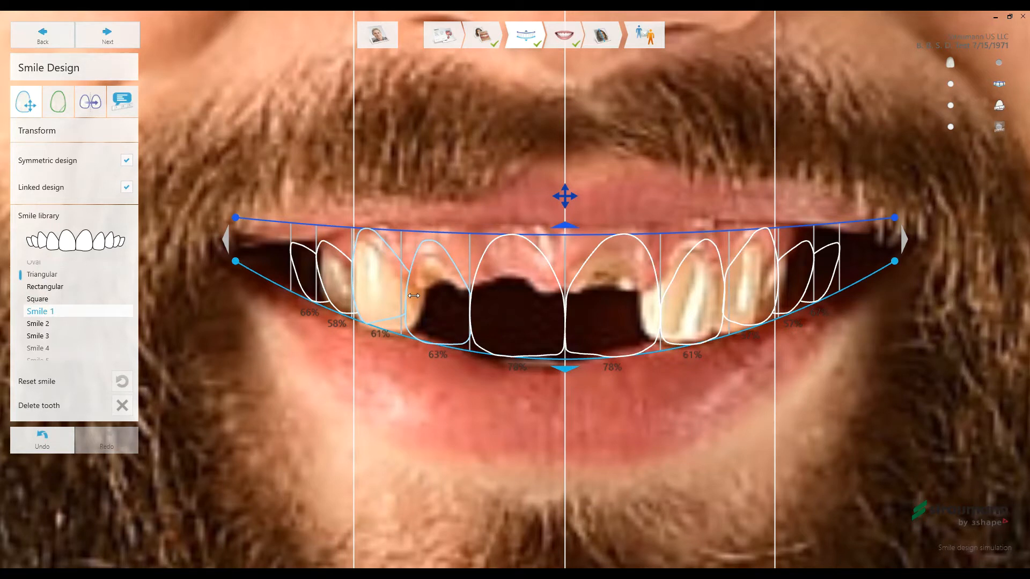
{"action": "left_click_drag", "start_coordinate": [414, 295], "coordinate": [413, 296]}
- Reshape the upper inner edges of both lateral incisor outlines with the Freeform tool
{"action": "left_click", "coordinate": [61, 104]}
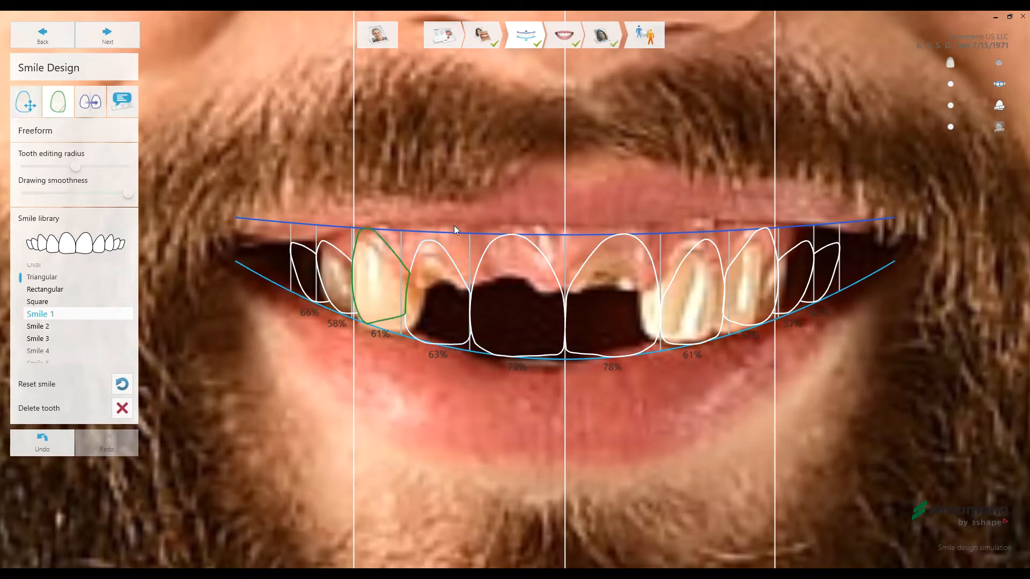
{"action": "left_click", "coordinate": [669, 286]}
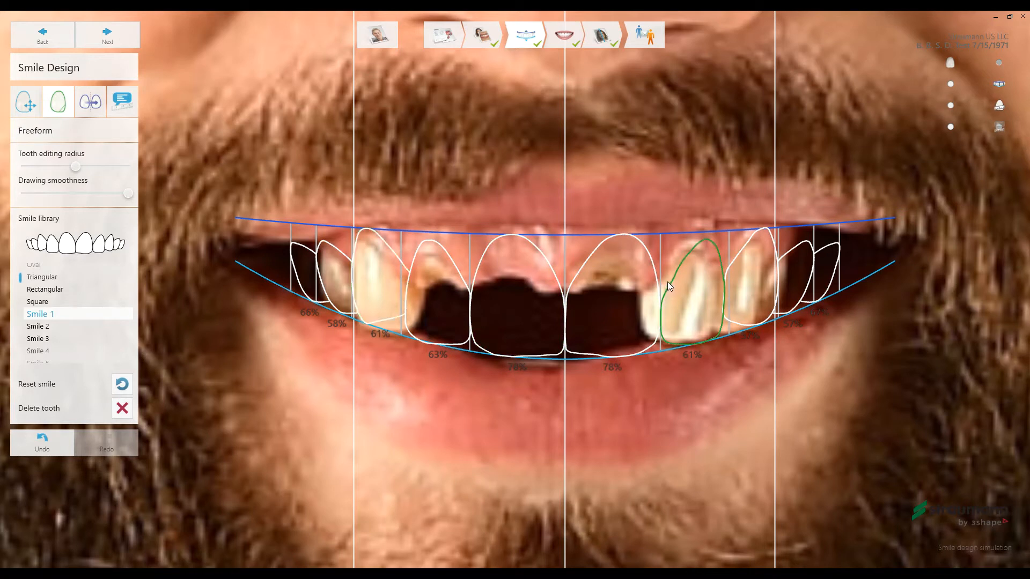
{"action": "left_click_drag", "start_coordinate": [672, 272], "coordinate": [684, 249]}
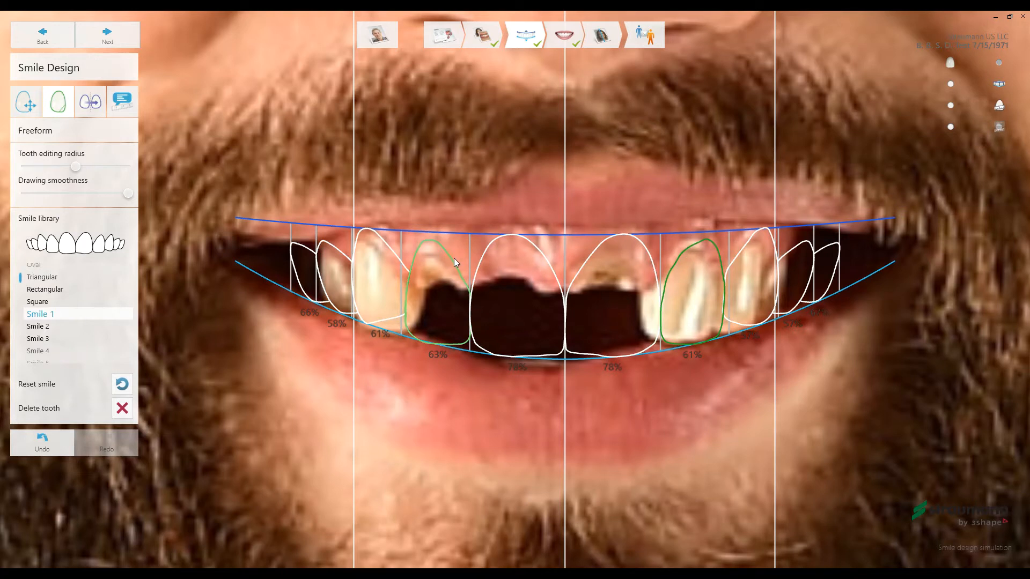
{"action": "mouse_move", "coordinate": [455, 255]}
{"action": "left_mouse_down"}
{"action": "mouse_move", "coordinate": [463, 277]}
{"action": "mouse_move", "coordinate": [450, 297]}
{"action": "left_mouse_up"}
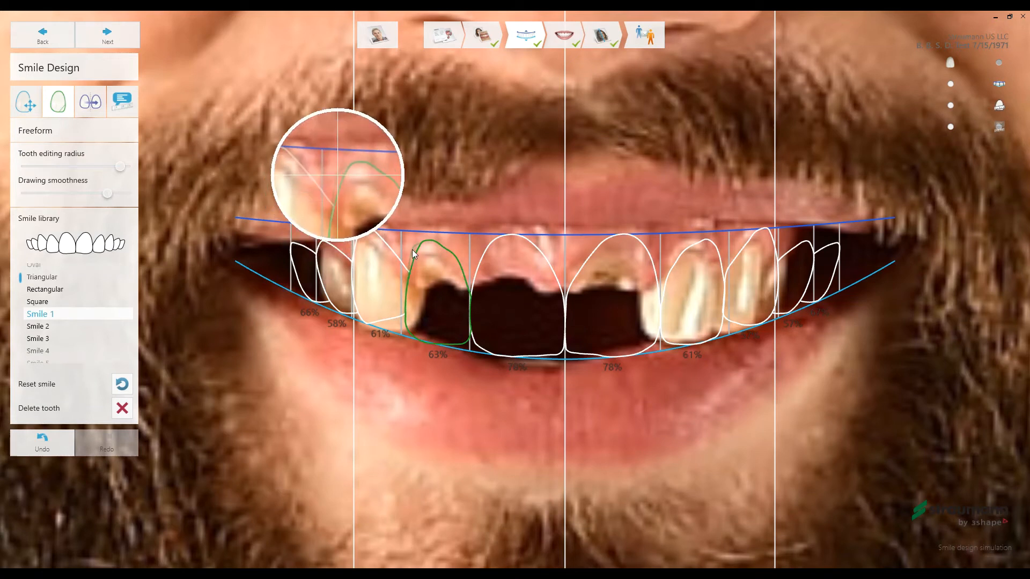
- Preview mirroring the patient's right canine and central incisor across the midline with Mirror tooth
{"action": "left_click", "coordinate": [91, 104]}
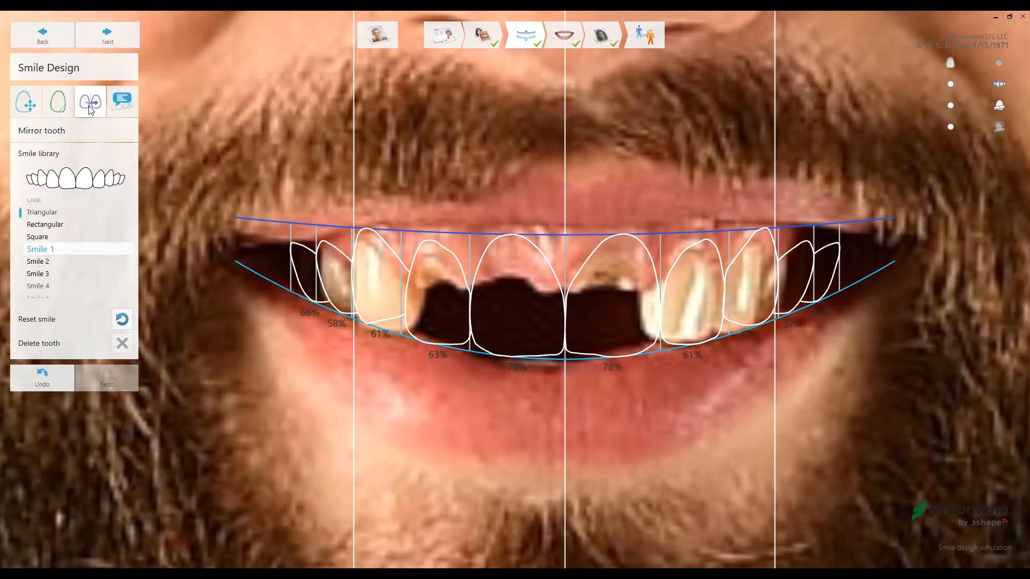
{"action": "left_click", "coordinate": [370, 282]}
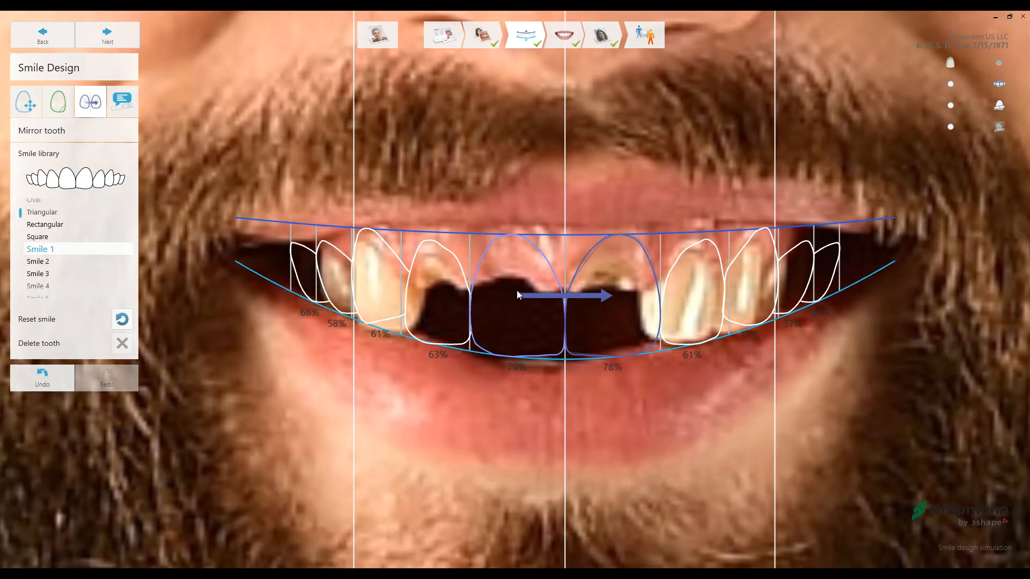
{"action": "left_click", "coordinate": [613, 294]}
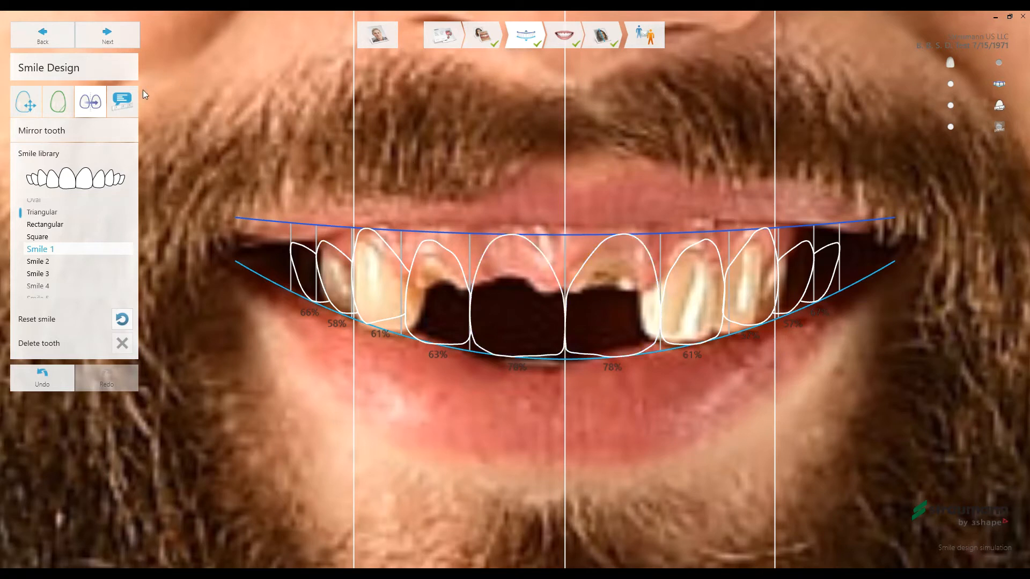
- Draw a reference measurement along the height of the patient's right central incisor, set it to 12 mm, and inspect the tooth dimensions
{"action": "left_click", "coordinate": [124, 104]}
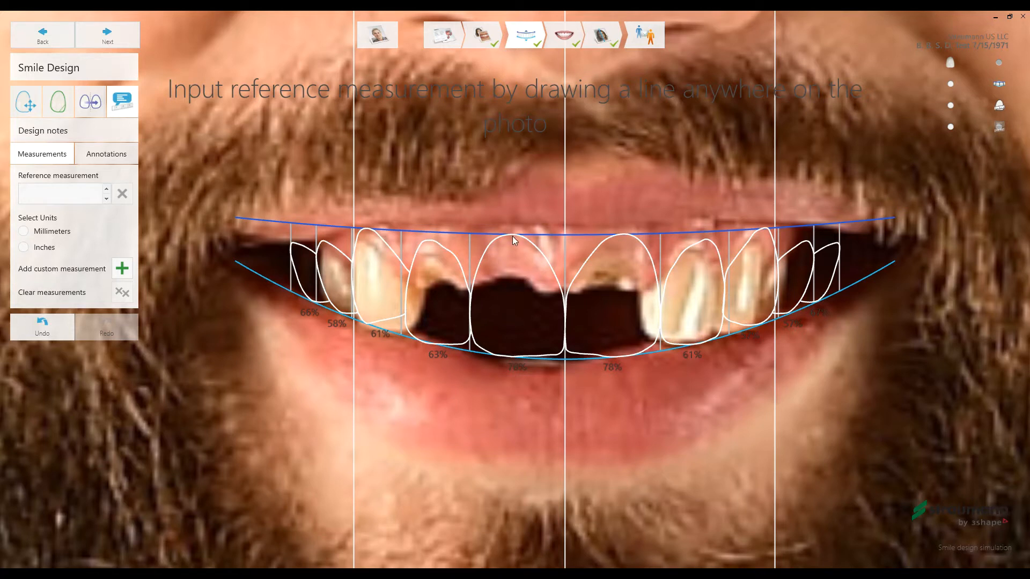
{"action": "left_click_drag", "start_coordinate": [512, 236], "coordinate": [517, 356]}
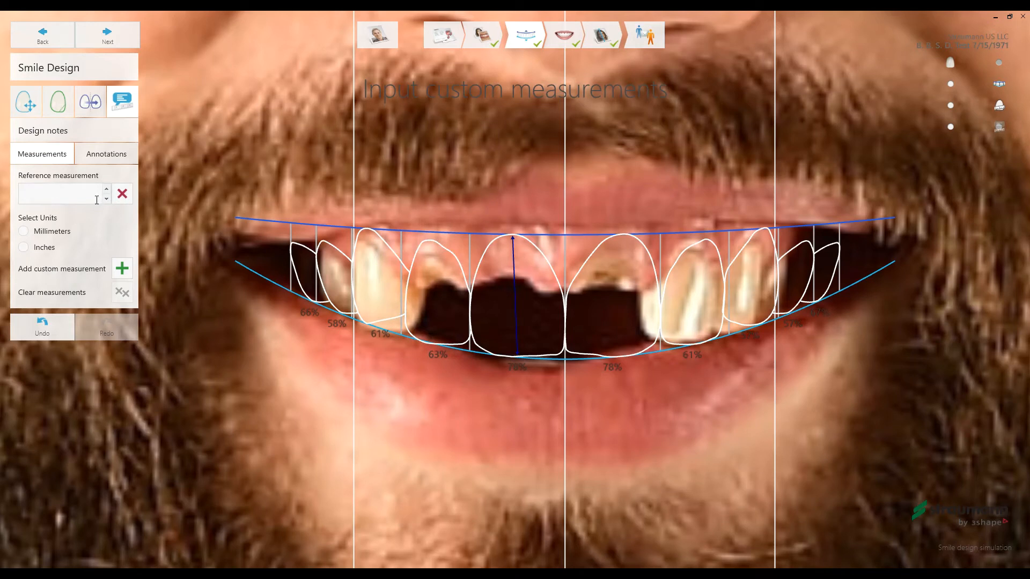
{"action": "type", "text": "12"}
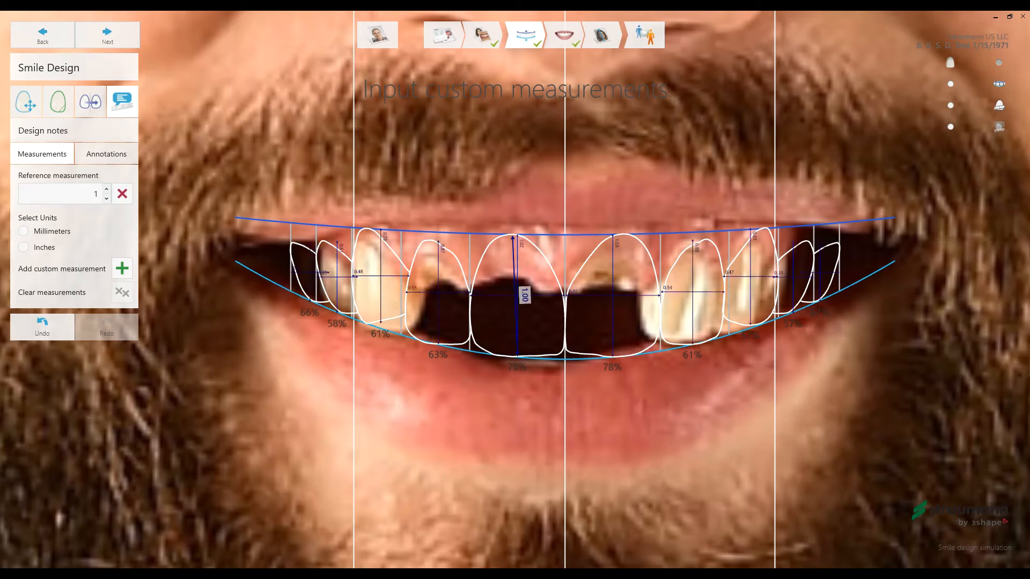
{"action": "left_click", "coordinate": [26, 232]}
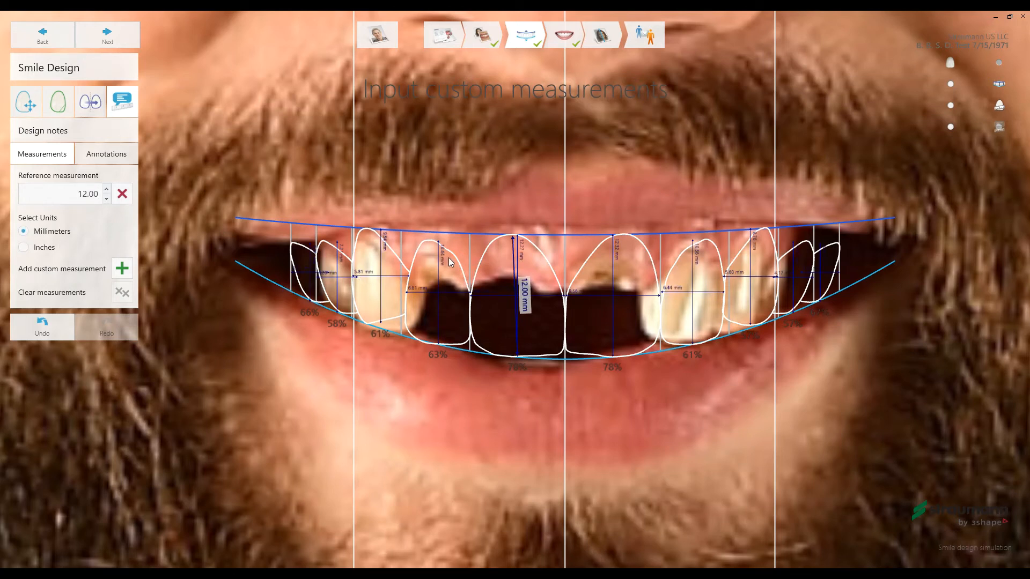
{"action": "scroll", "coordinate": [443, 252], "scroll_direction": "up", "scroll_amount": 3}
{"action": "scroll", "coordinate": [444, 252], "scroll_direction": "up", "scroll_amount": 3}
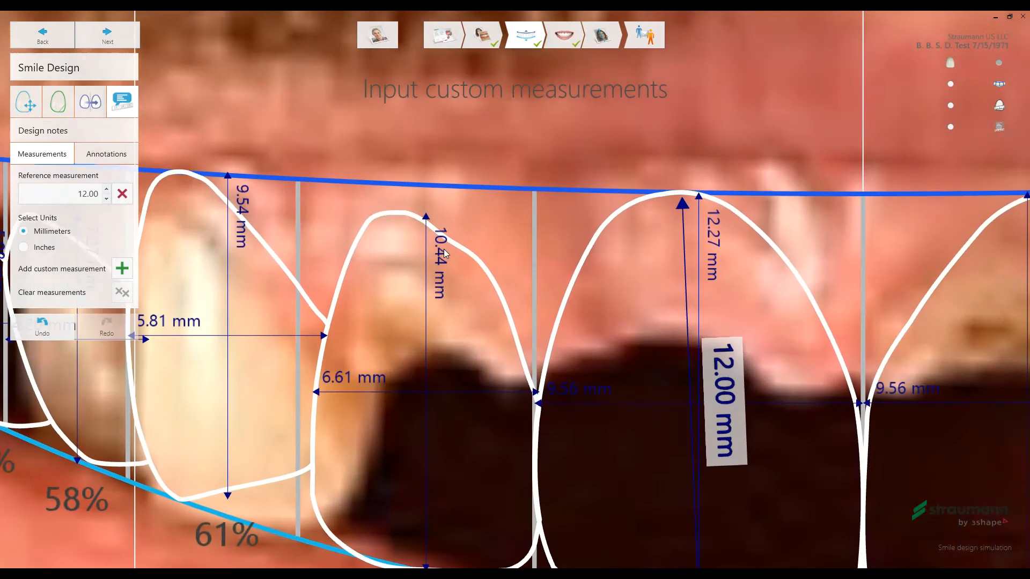
{"action": "scroll", "coordinate": [444, 252], "scroll_direction": "down", "scroll_amount": 3}
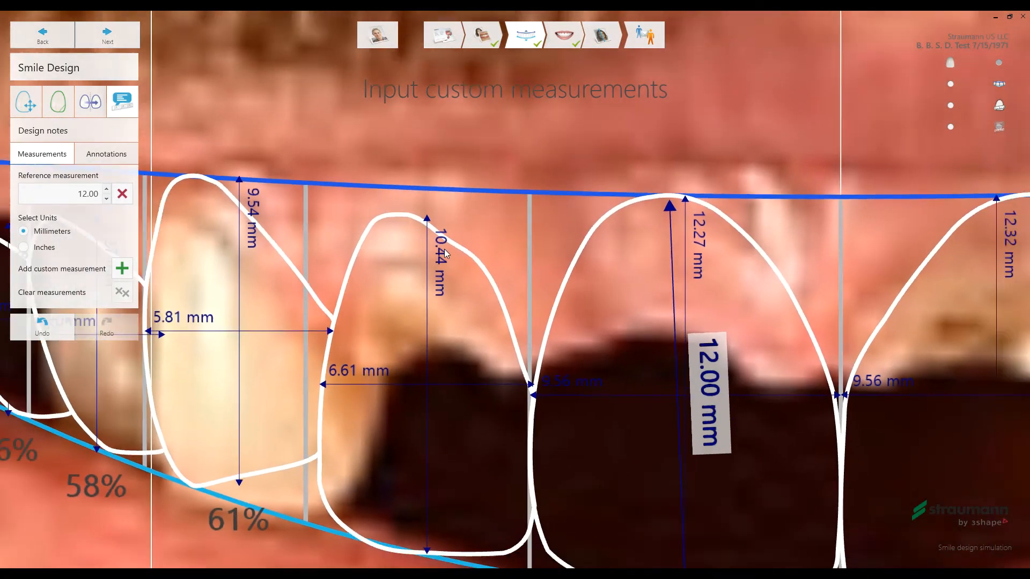
{"action": "scroll", "coordinate": [534, 297], "scroll_direction": "down", "scroll_amount": 5}
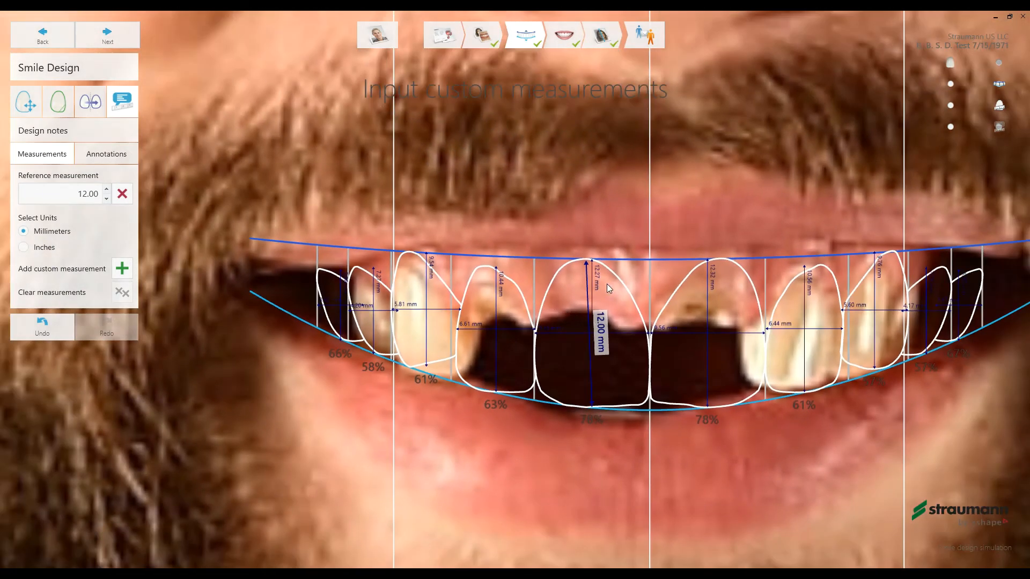
{"action": "scroll", "coordinate": [649, 348], "scroll_direction": "down", "scroll_amount": 5}
{"action": "scroll", "coordinate": [610, 330], "scroll_direction": "up", "scroll_amount": 4}
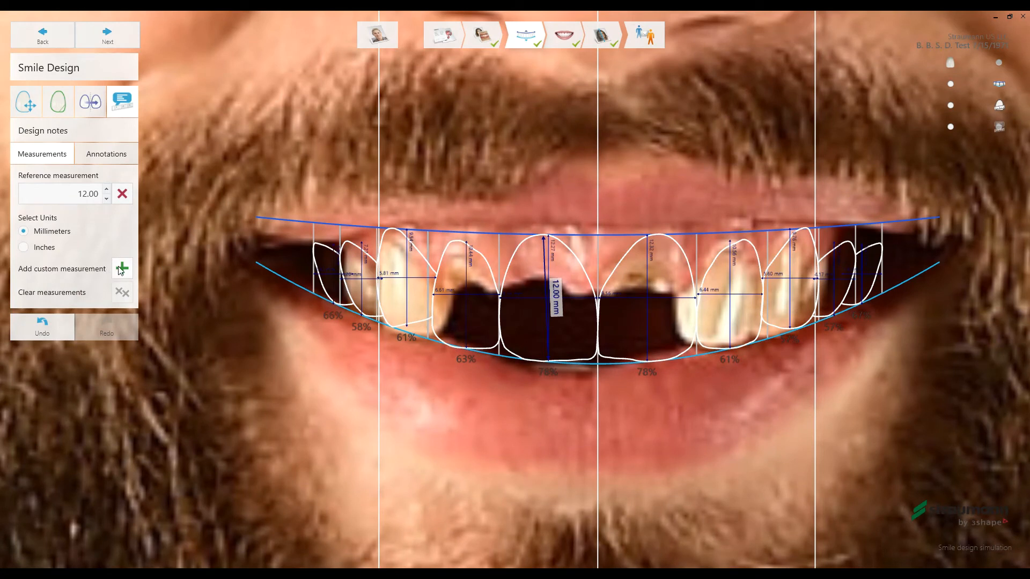
- Add the annotation "Patient likes this length" to the upper part of the patient's right central incisor
{"action": "left_click", "coordinate": [107, 156]}
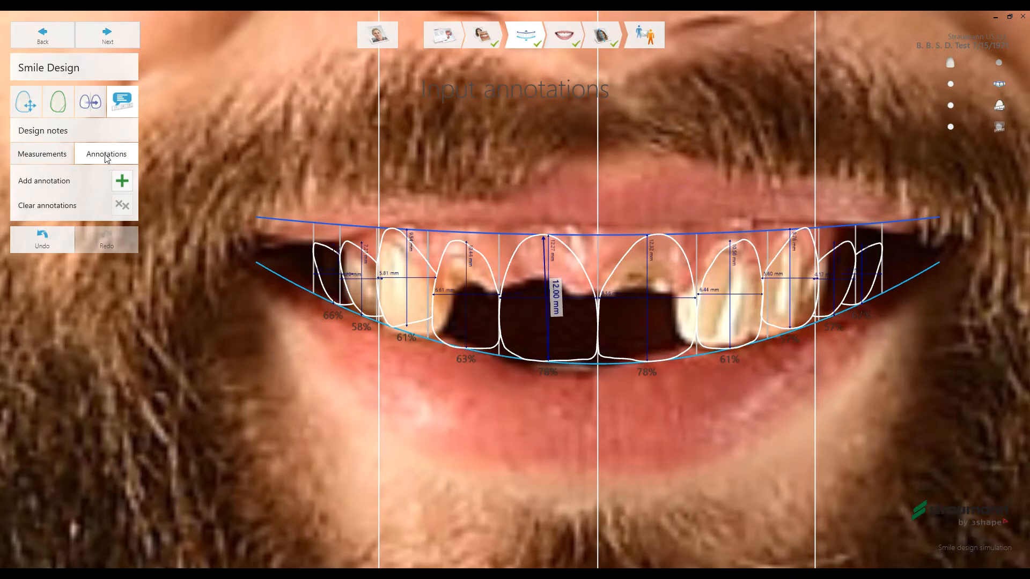
{"action": "left_click", "coordinate": [568, 250]}
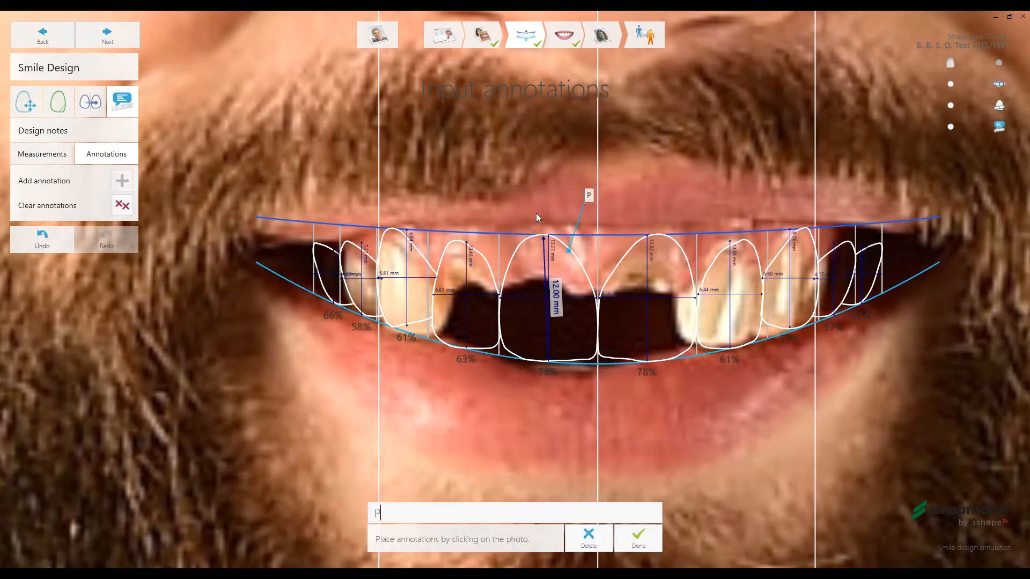
{"action": "type", "text": "Patient likes this length"}
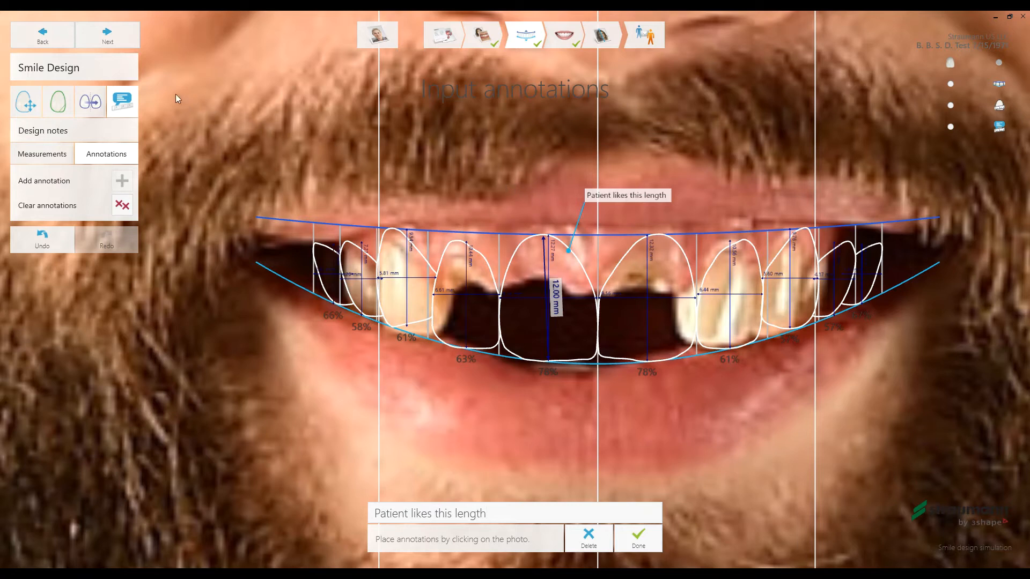
- Proceed to the Simulation stage and set the tooth texture to Emerald
{"action": "left_click", "coordinate": [116, 38]}
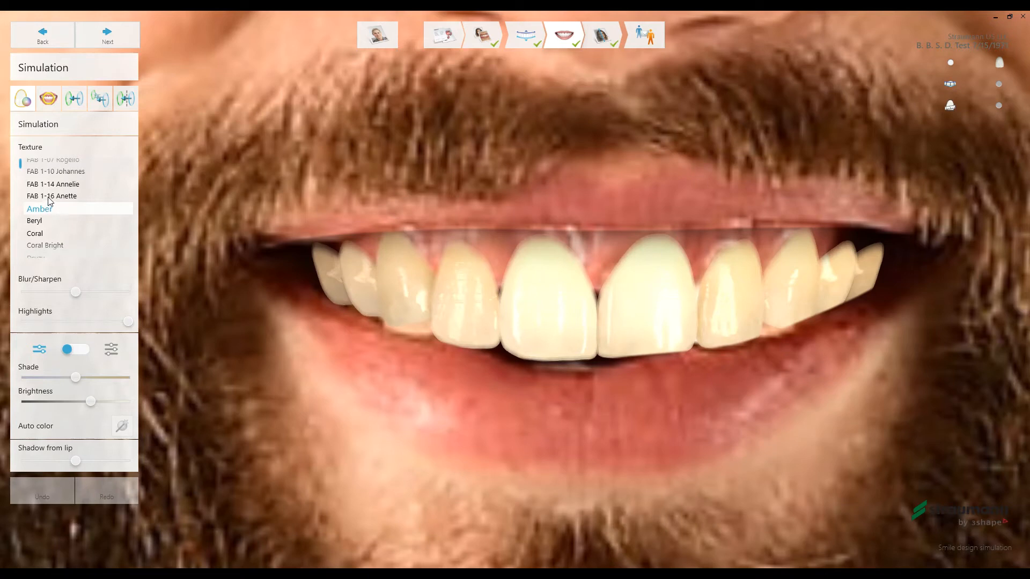
{"action": "scroll", "coordinate": [50, 201], "scroll_direction": "down", "scroll_amount": 2}
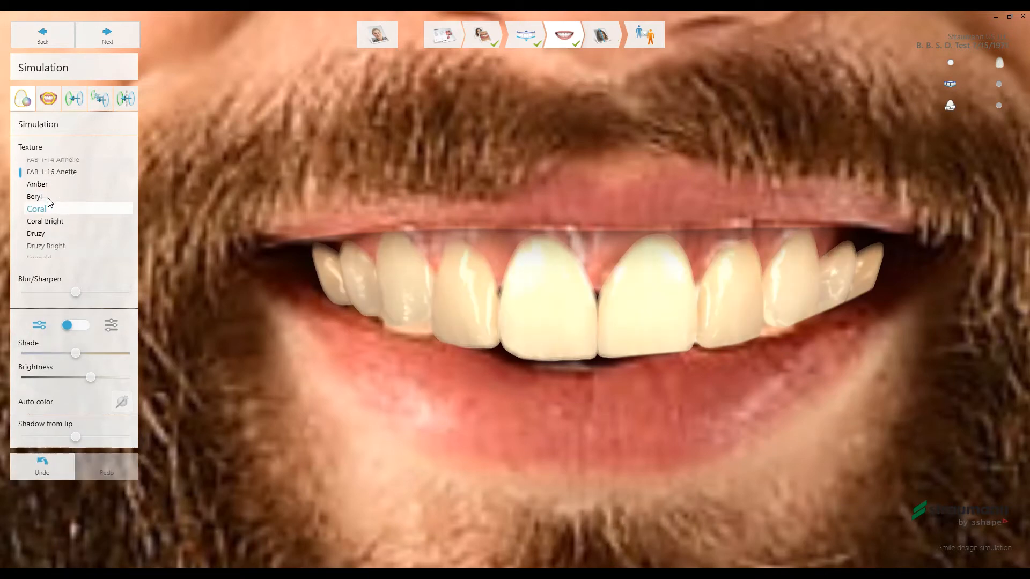
{"action": "scroll", "coordinate": [50, 202], "scroll_direction": "down", "scroll_amount": 2}
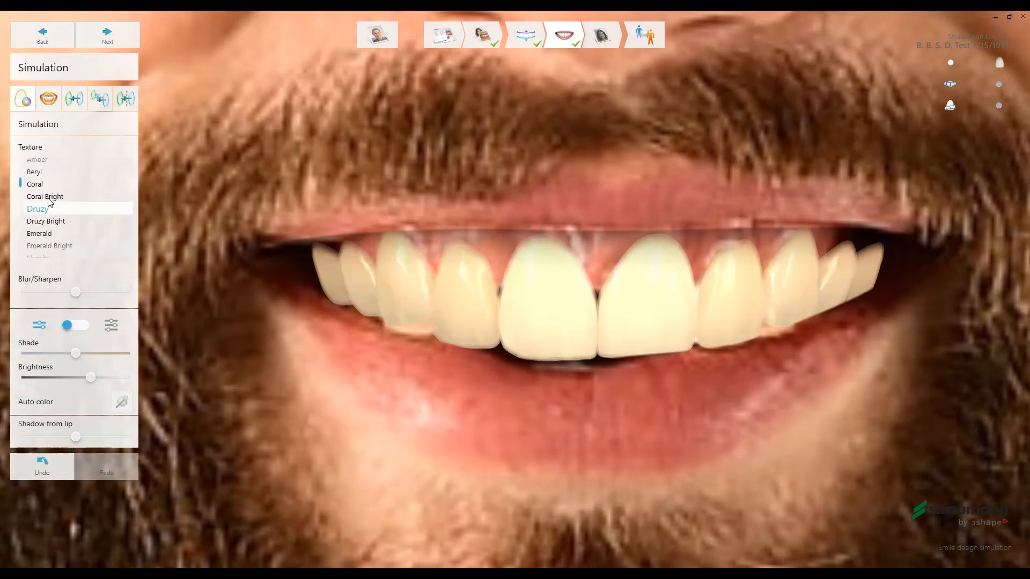
{"action": "scroll", "coordinate": [50, 202], "scroll_direction": "down", "scroll_amount": 2}
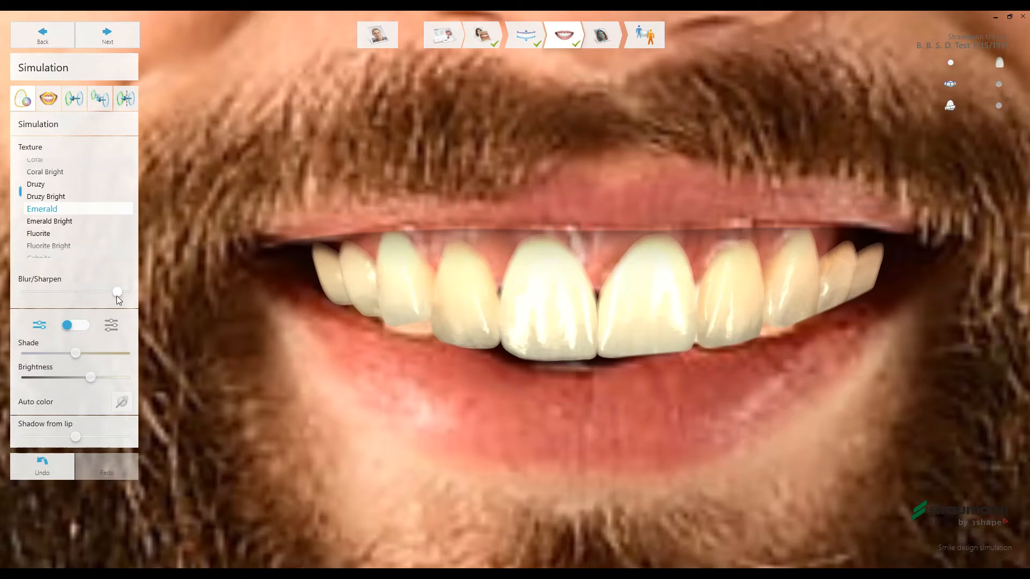
- Slightly blur and darken the simulated teeth, switch to the hue, chroma and value controls, and raise the shadow from the lip to maximum
{"action": "left_click_drag", "start_coordinate": [119, 299], "coordinate": [70, 309]}
{"action": "left_click_drag", "start_coordinate": [76, 354], "coordinate": [80, 378]}
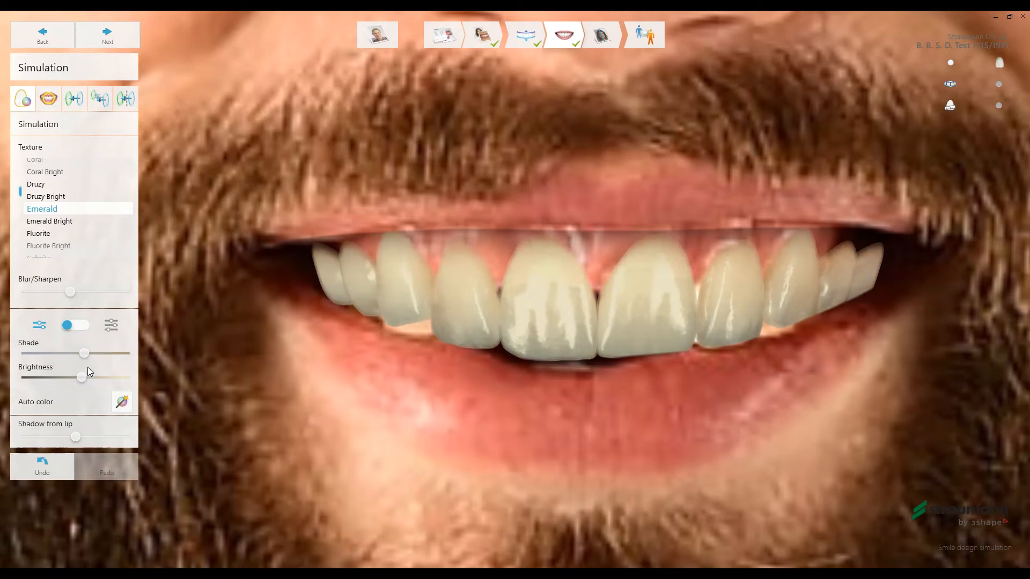
{"action": "left_click", "coordinate": [113, 328]}
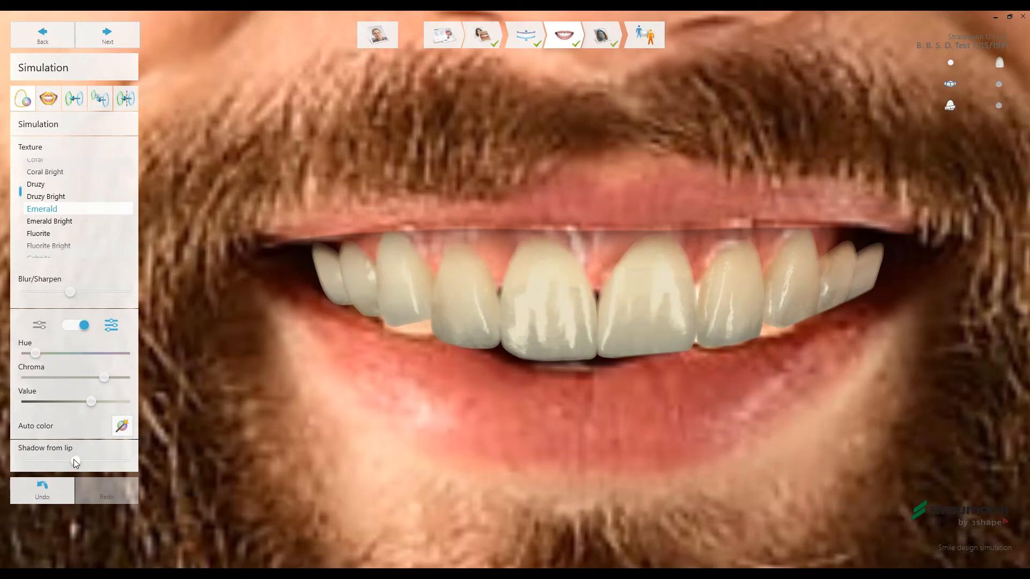
{"action": "left_click_drag", "start_coordinate": [79, 461], "coordinate": [126, 465]}
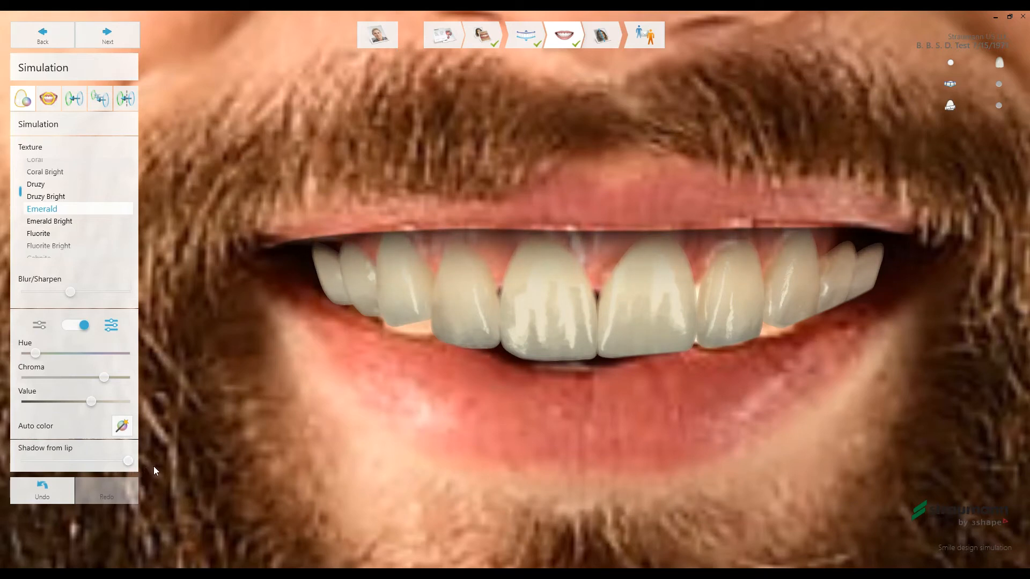
- Retouch the skin on the patient's nose with the Photo edit brush
{"action": "left_click", "coordinate": [48, 99]}
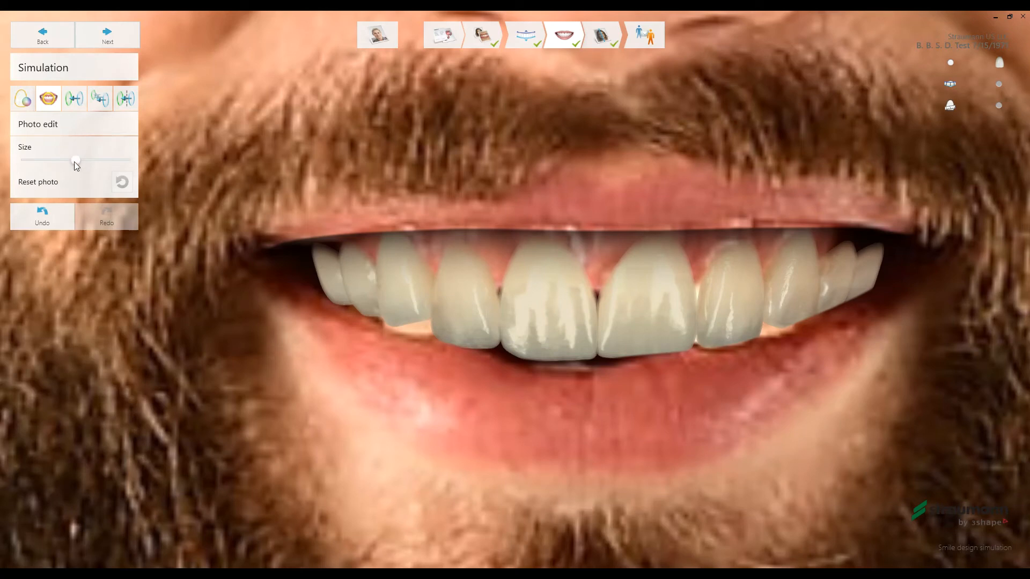
{"action": "scroll", "coordinate": [620, 412], "scroll_direction": "down", "scroll_amount": 5}
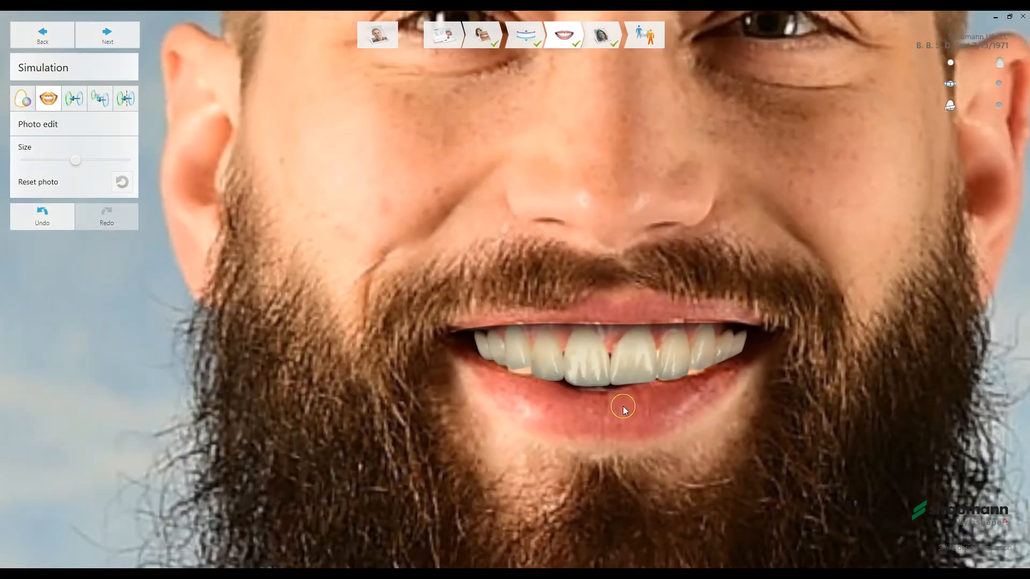
{"action": "scroll", "coordinate": [701, 121], "scroll_direction": "up", "scroll_amount": 5}
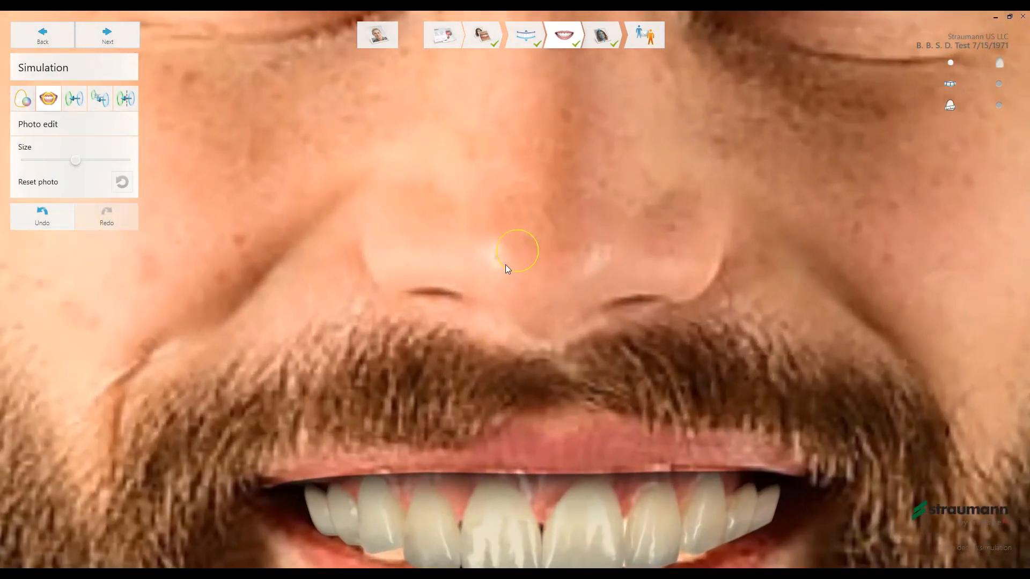
{"action": "left_click_drag", "start_coordinate": [504, 263], "coordinate": [528, 248]}
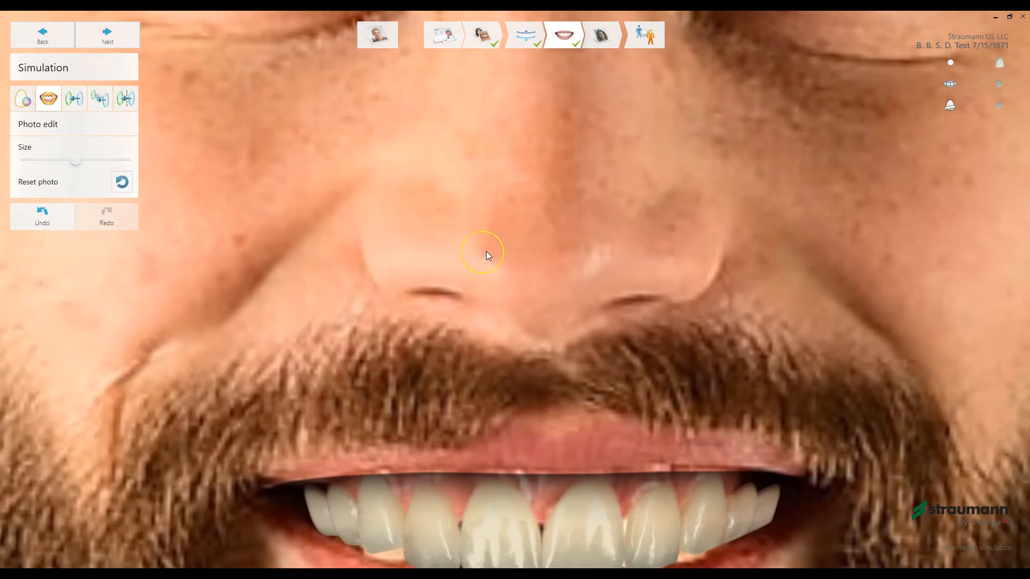
- Touch up one more small spot near the tip of the patient's nose with the Photo edit brush
{"action": "left_click_drag", "start_coordinate": [495, 266], "coordinate": [505, 265]}
{"action": "scroll", "coordinate": [842, 263], "scroll_direction": "down", "scroll_amount": 5}
{"action": "scroll", "coordinate": [932, 288], "scroll_direction": "down", "scroll_amount": 4}
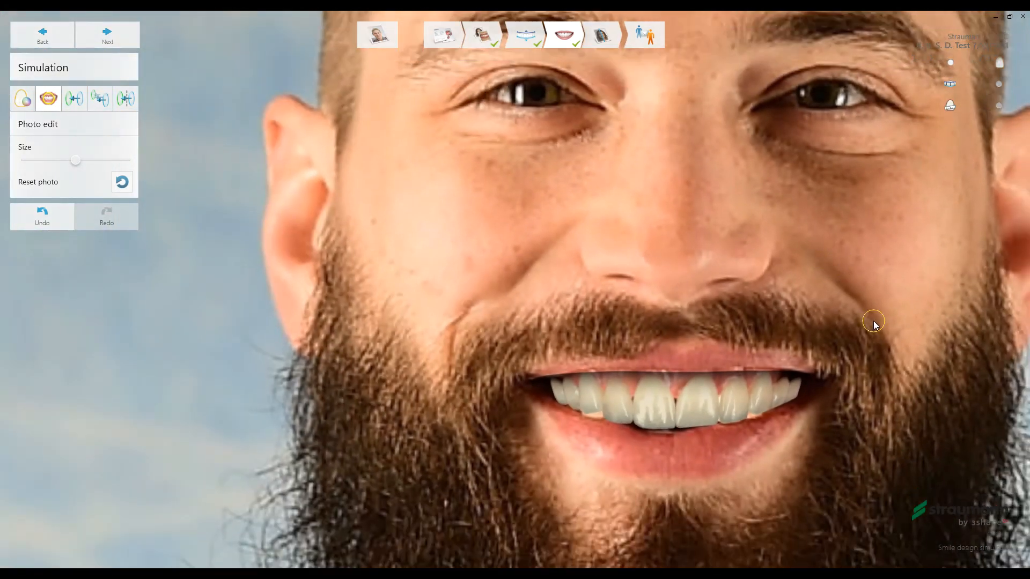
- With a small Static Copy brush, copy the dark spot beside the right central incisor over the light gaps below the canines on both sides
{"action": "scroll", "coordinate": [543, 400], "scroll_direction": "up", "scroll_amount": 6}
{"action": "scroll", "coordinate": [539, 403], "scroll_direction": "up", "scroll_amount": 3}
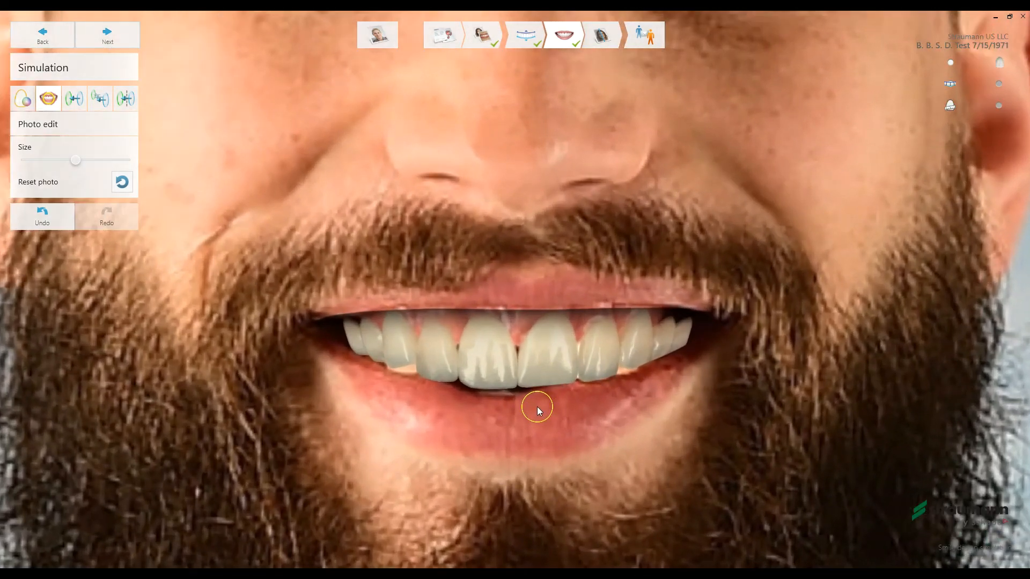
{"action": "left_click", "coordinate": [75, 99]}
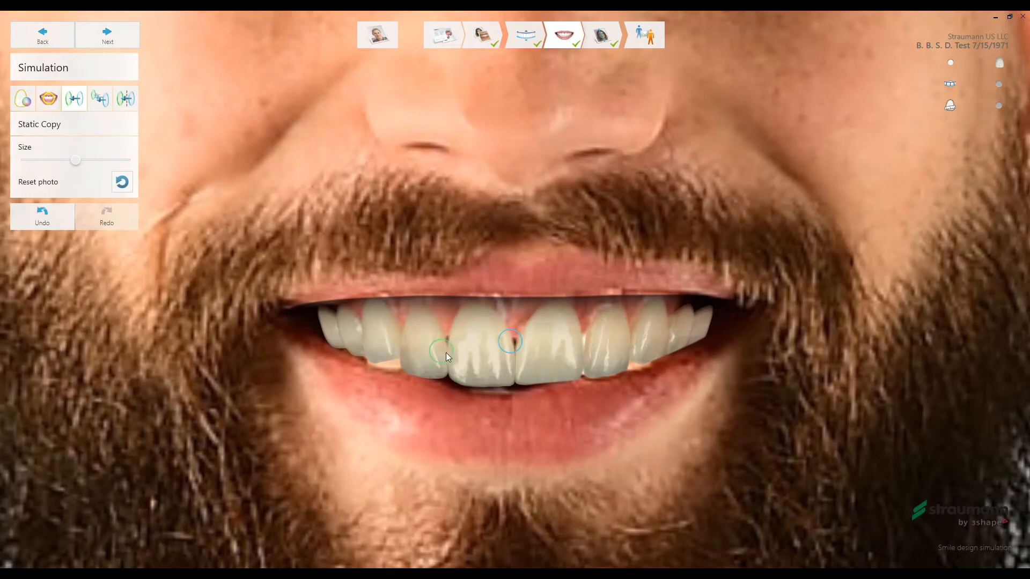
{"action": "scroll", "coordinate": [388, 366], "scroll_direction": "up", "scroll_amount": 5}
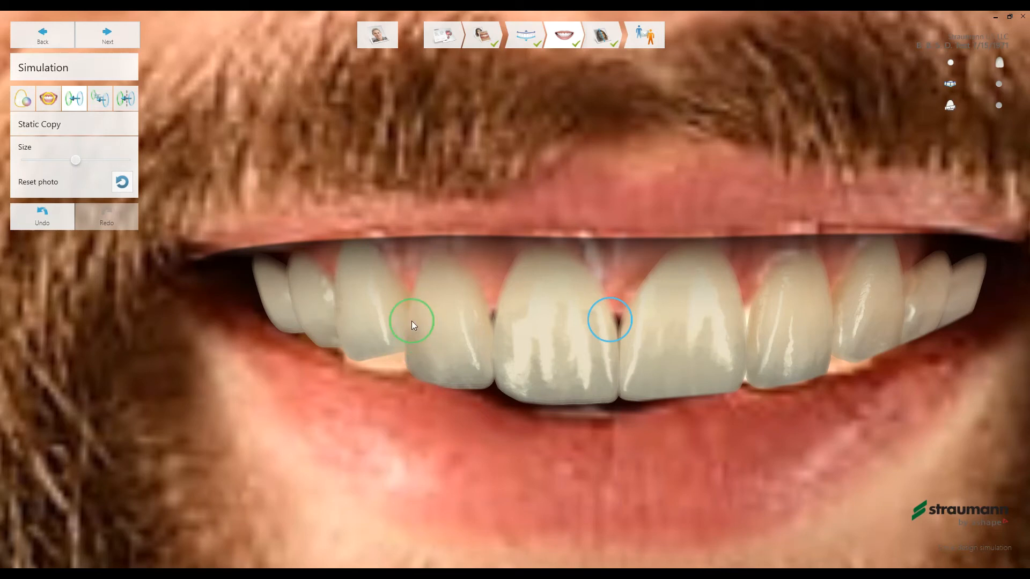
{"action": "scroll", "coordinate": [411, 321], "scroll_direction": "down", "scroll_amount": 3, "text": "shift"}
{"action": "scroll", "coordinate": [411, 321], "scroll_direction": "up", "scroll_amount": 4, "text": "shift"}
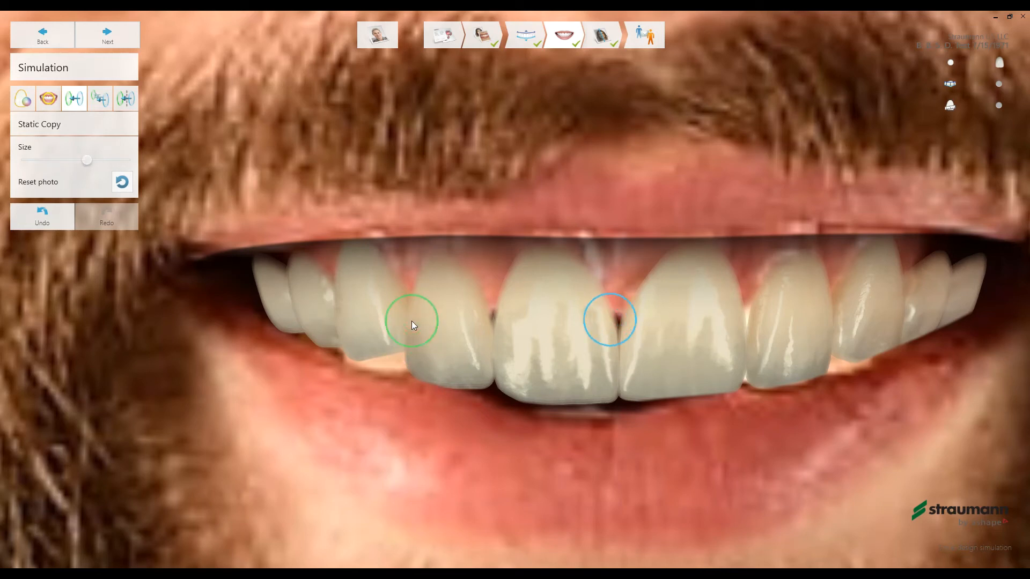
{"action": "scroll", "coordinate": [411, 321], "scroll_direction": "down", "scroll_amount": 5, "text": "shift"}
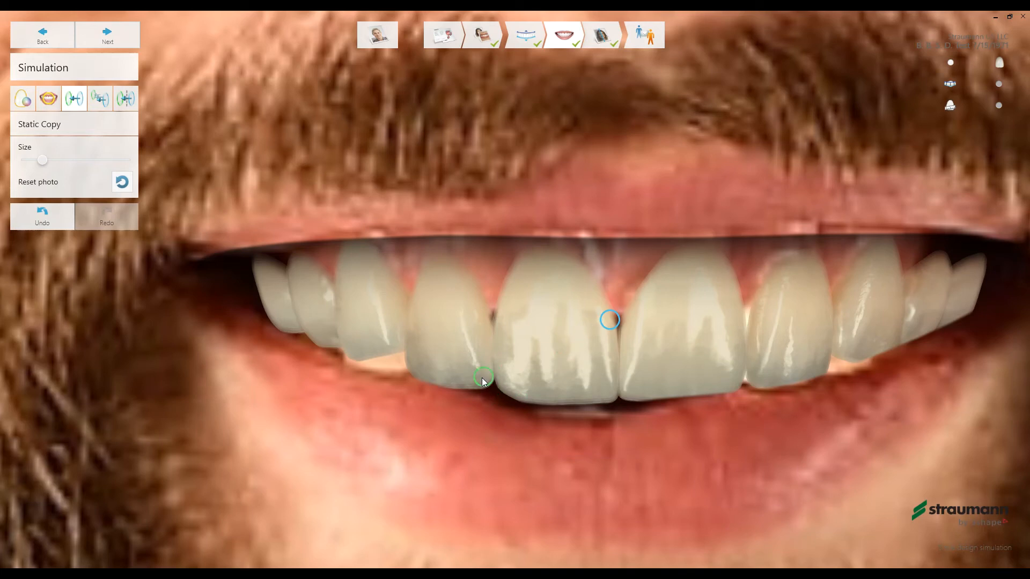
{"action": "left_click", "coordinate": [495, 391]}
{"action": "scroll", "coordinate": [399, 361], "scroll_direction": "down", "scroll_amount": 2}
{"action": "mouse_move", "coordinate": [363, 360]}
{"action": "left_mouse_down"}
{"action": "mouse_move", "coordinate": [403, 361]}
{"action": "mouse_move", "coordinate": [331, 348]}
{"action": "left_mouse_up"}
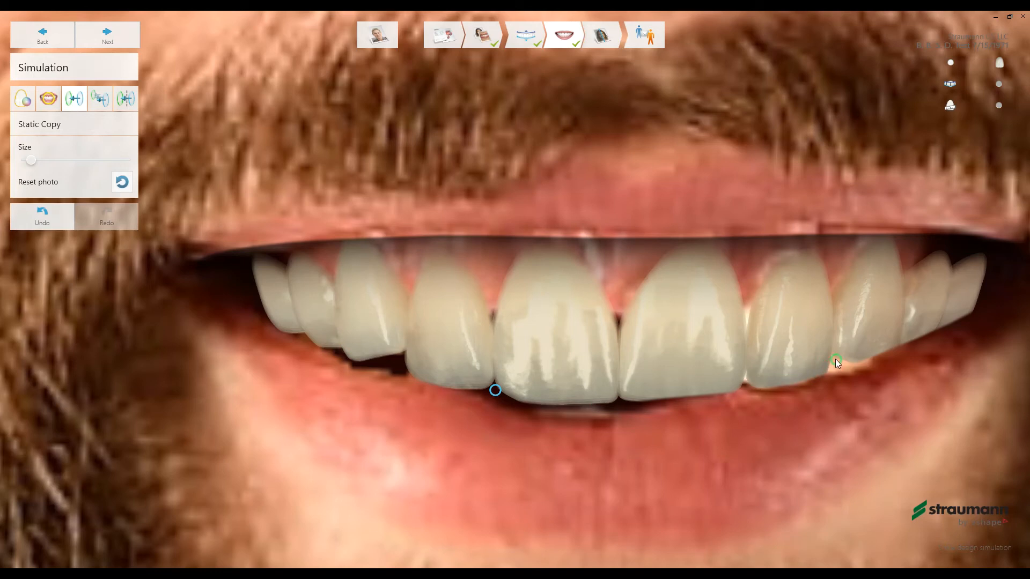
{"action": "left_click_drag", "start_coordinate": [829, 362], "coordinate": [869, 357]}
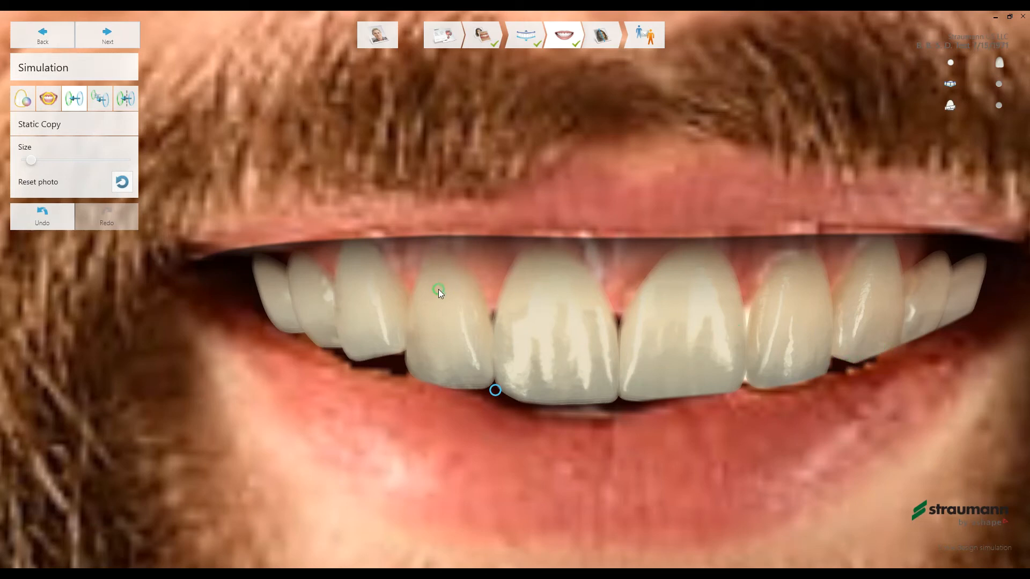
- Use Dynamic Copy with a reduced brush to copy gum from beside the right central incisor onto the area between the two central incisors
{"action": "left_click", "coordinate": [98, 99]}
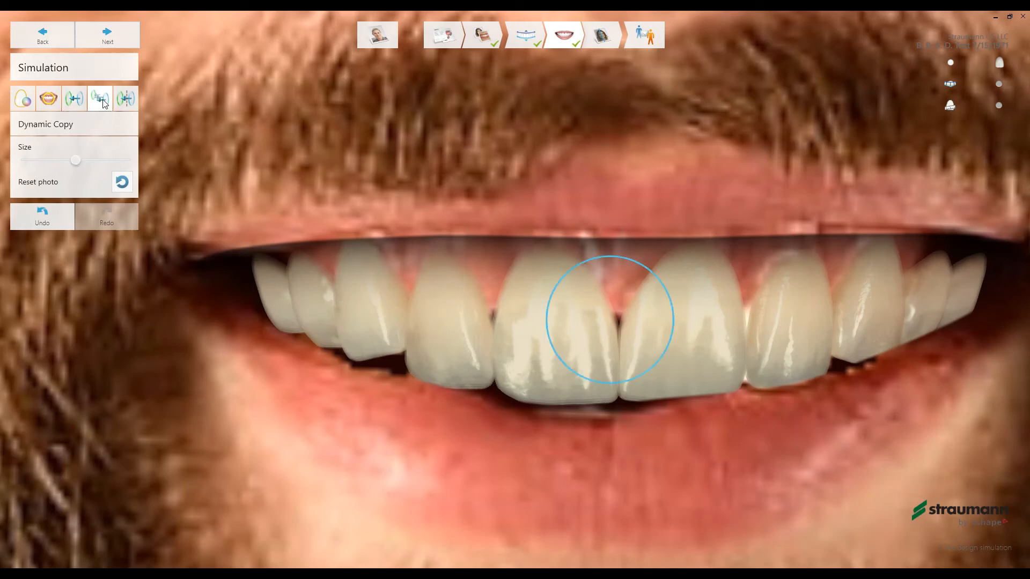
{"action": "scroll", "coordinate": [589, 325], "scroll_direction": "up", "scroll_amount": 2}
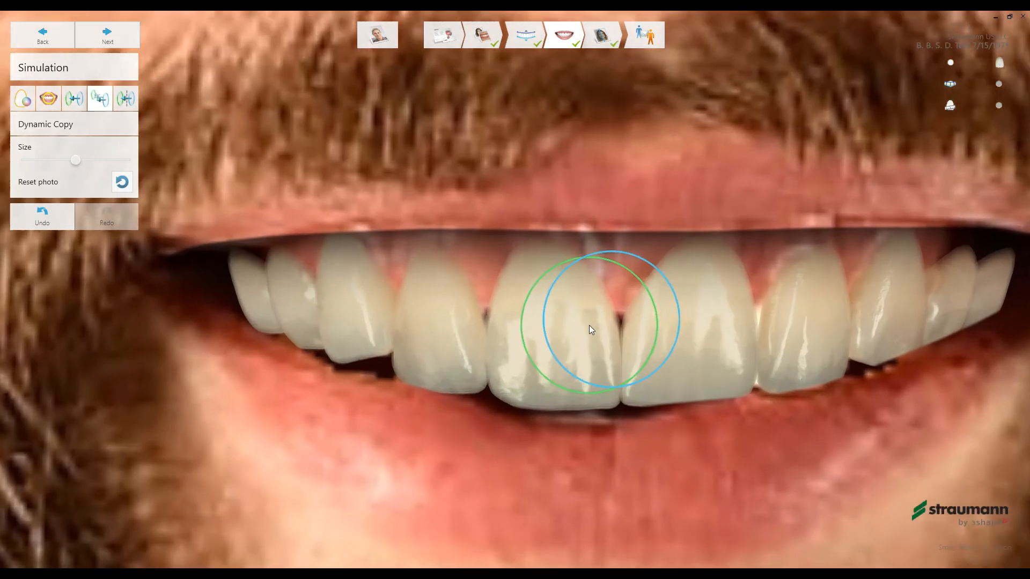
{"action": "scroll", "coordinate": [530, 327], "scroll_direction": "up", "scroll_amount": 2, "text": "shift"}
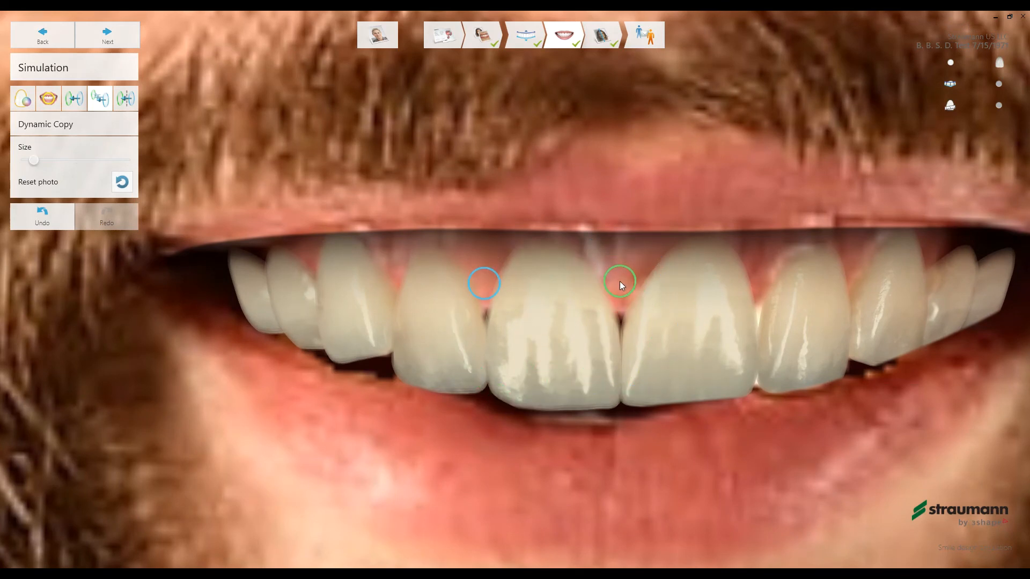
{"action": "mouse_move", "coordinate": [620, 288]}
{"action": "left_mouse_down"}
{"action": "mouse_move", "coordinate": [622, 314]}
{"action": "mouse_move", "coordinate": [616, 281]}
{"action": "mouse_move", "coordinate": [627, 279]}
{"action": "mouse_move", "coordinate": [581, 244]}
{"action": "mouse_move", "coordinate": [604, 252]}
{"action": "mouse_move", "coordinate": [584, 244]}
{"action": "mouse_move", "coordinate": [598, 240]}
{"action": "mouse_move", "coordinate": [635, 266]}
{"action": "mouse_move", "coordinate": [668, 244]}
{"action": "left_mouse_up"}
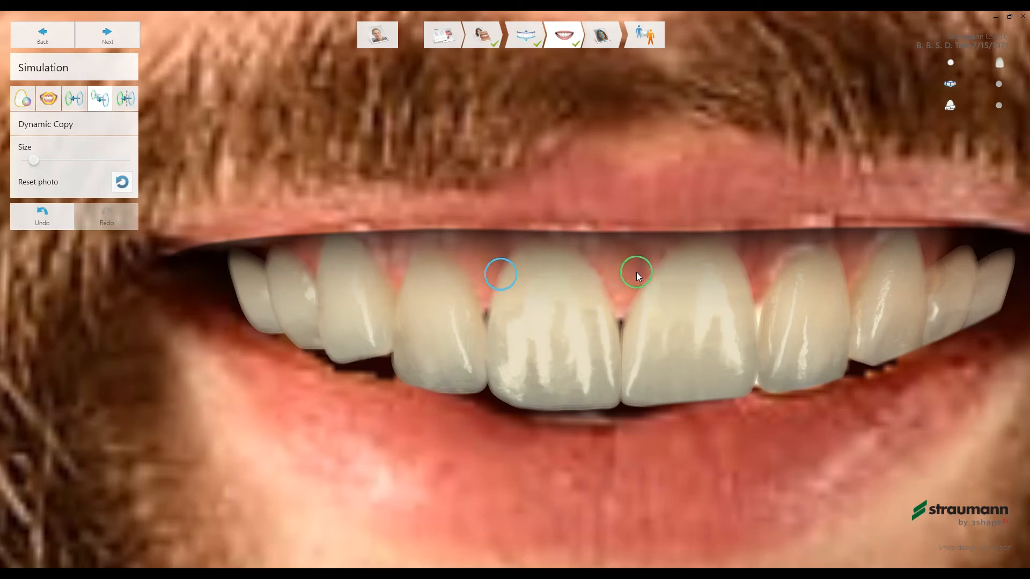
- Use Symmetric Copy with a small brush to cover the light gap between the left central and lateral incisors with its mirrored counterpart
{"action": "left_click", "coordinate": [129, 102]}
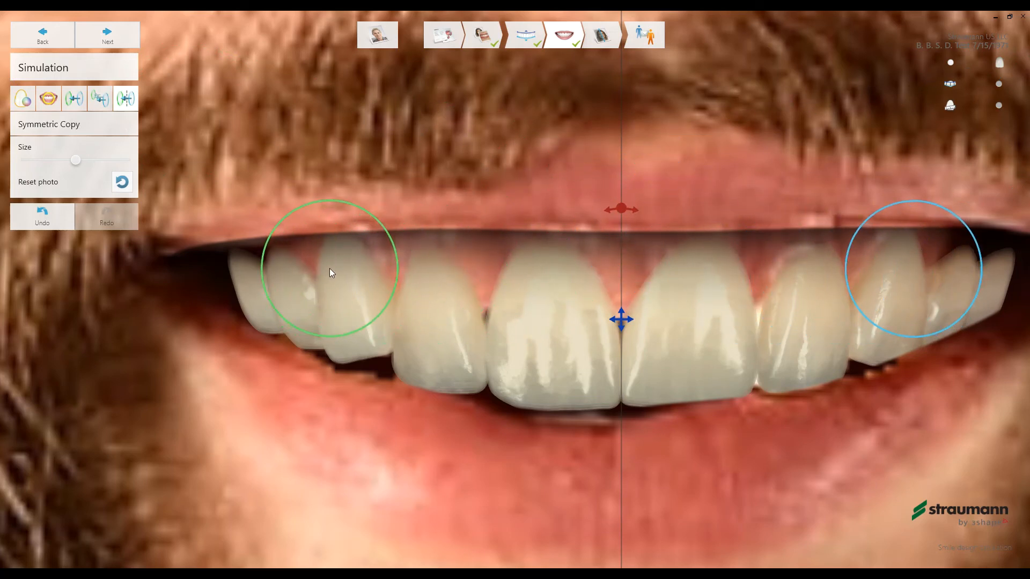
{"action": "scroll", "coordinate": [329, 268], "scroll_direction": "down", "scroll_amount": 8}
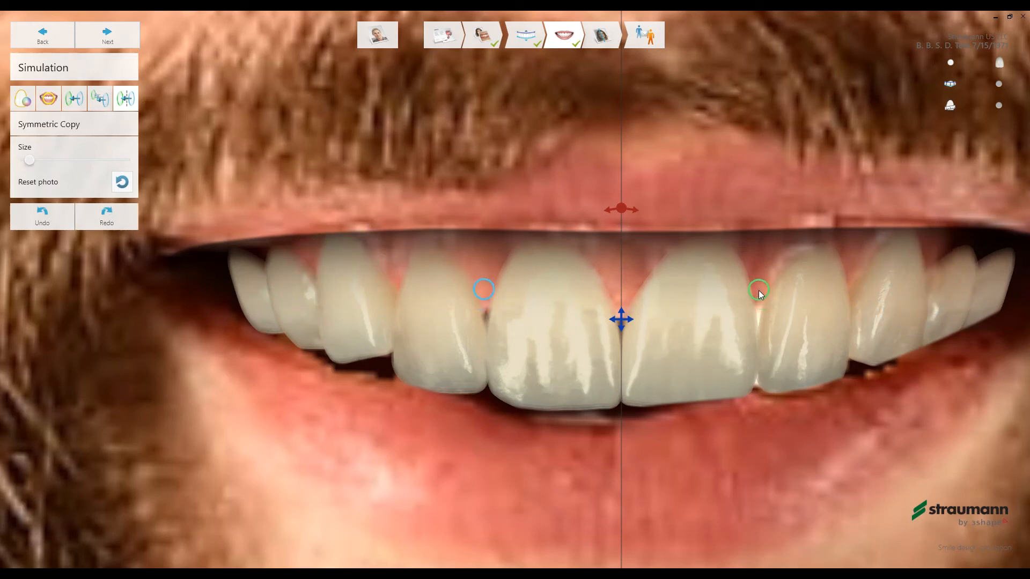
{"action": "mouse_move", "coordinate": [759, 302]}
{"action": "left_mouse_down"}
{"action": "mouse_move", "coordinate": [758, 315]}
{"action": "mouse_move", "coordinate": [772, 260]}
{"action": "mouse_move", "coordinate": [757, 282]}
{"action": "mouse_move", "coordinate": [755, 269]}
{"action": "left_mouse_up"}
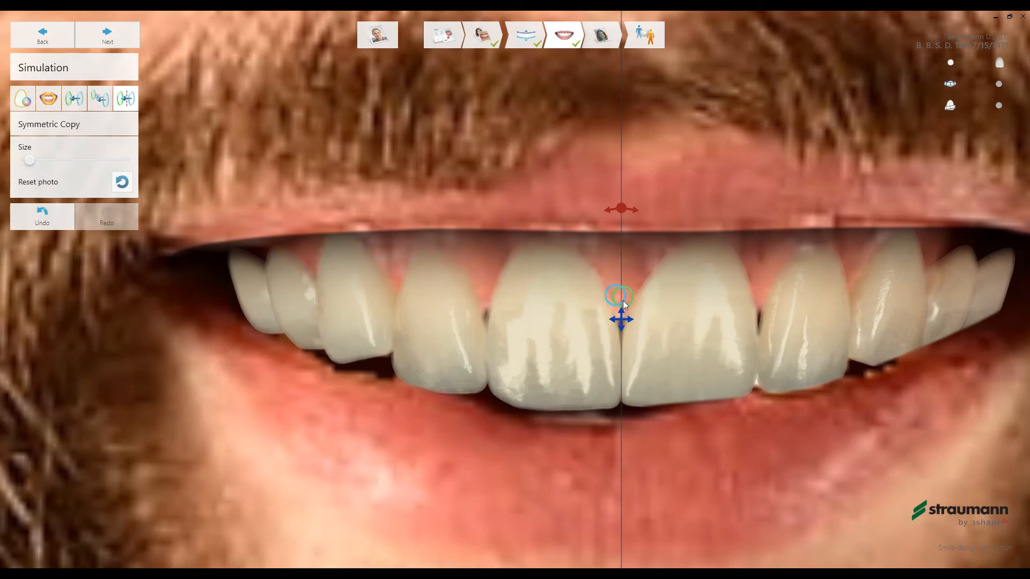
- Shift the symmetry axis slightly and copy mirrored texture onto the gum area above the patient's left back teeth
{"action": "left_click_drag", "start_coordinate": [619, 315], "coordinate": [623, 323]}
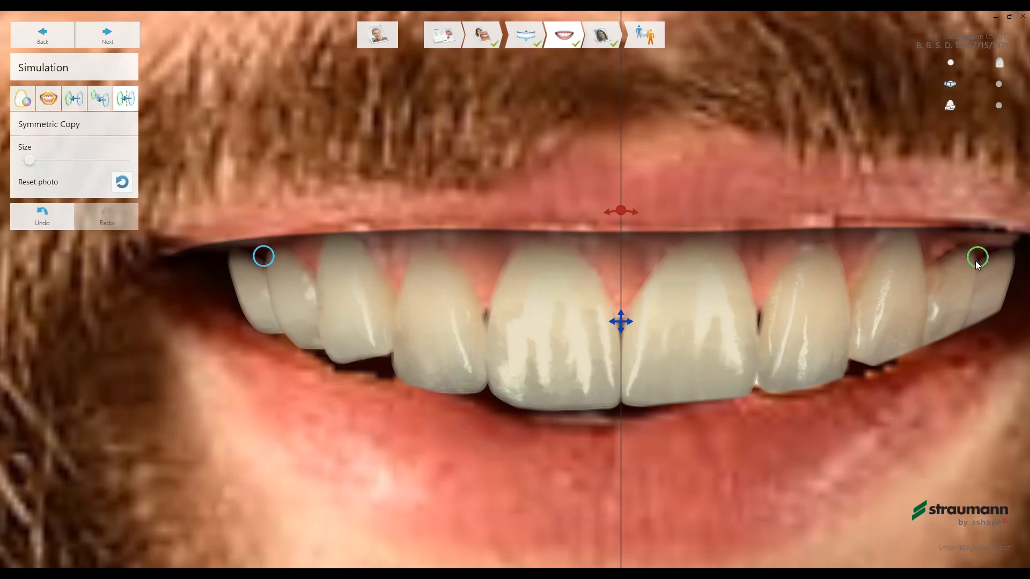
{"action": "left_click_drag", "start_coordinate": [969, 263], "coordinate": [708, 350]}
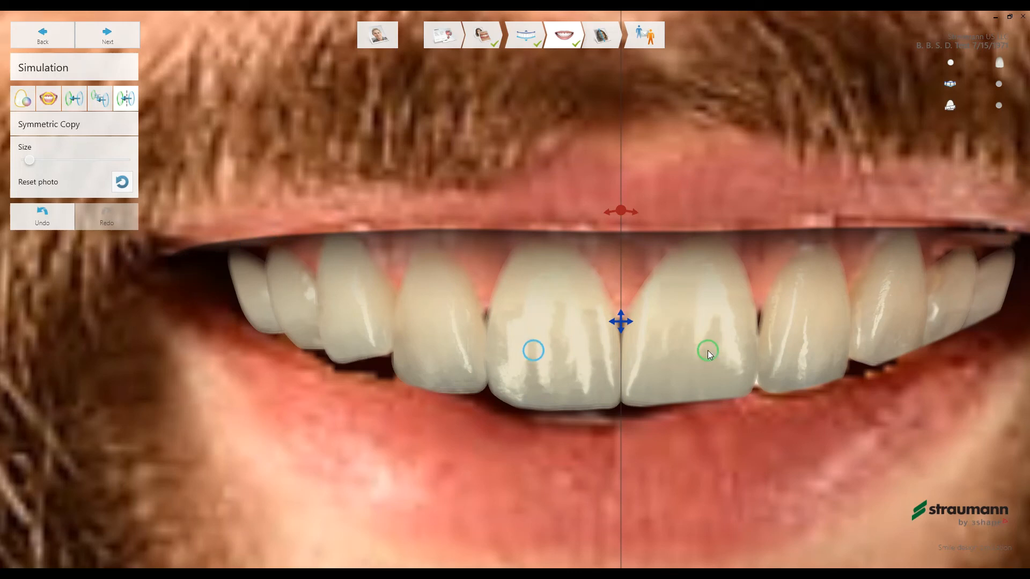
{"action": "scroll", "coordinate": [707, 350], "scroll_direction": "down", "scroll_amount": 3}
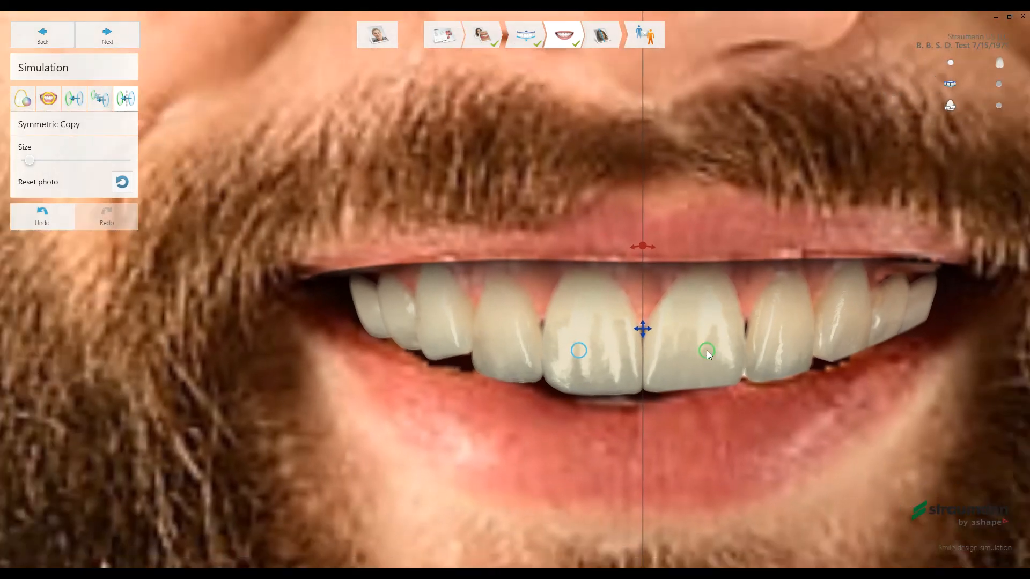
{"action": "left_click_drag", "start_coordinate": [707, 350], "coordinate": [278, 144]}
- Proceed to the Presentation stage and move the before-and-after divider over the patient's face to compare the smiles
{"action": "left_click", "coordinate": [108, 37]}
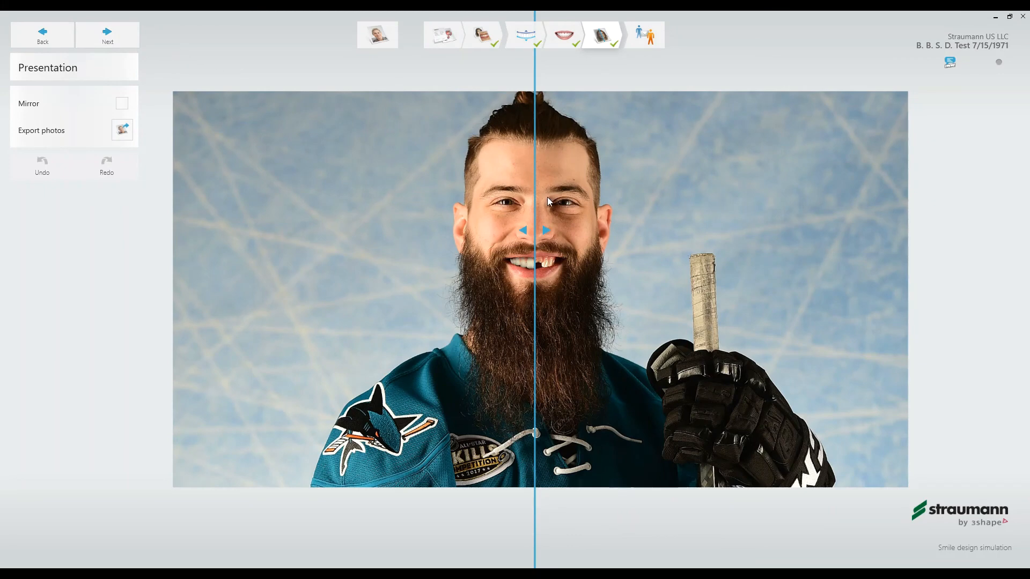
{"action": "scroll", "coordinate": [543, 197], "scroll_direction": "up", "scroll_amount": 5}
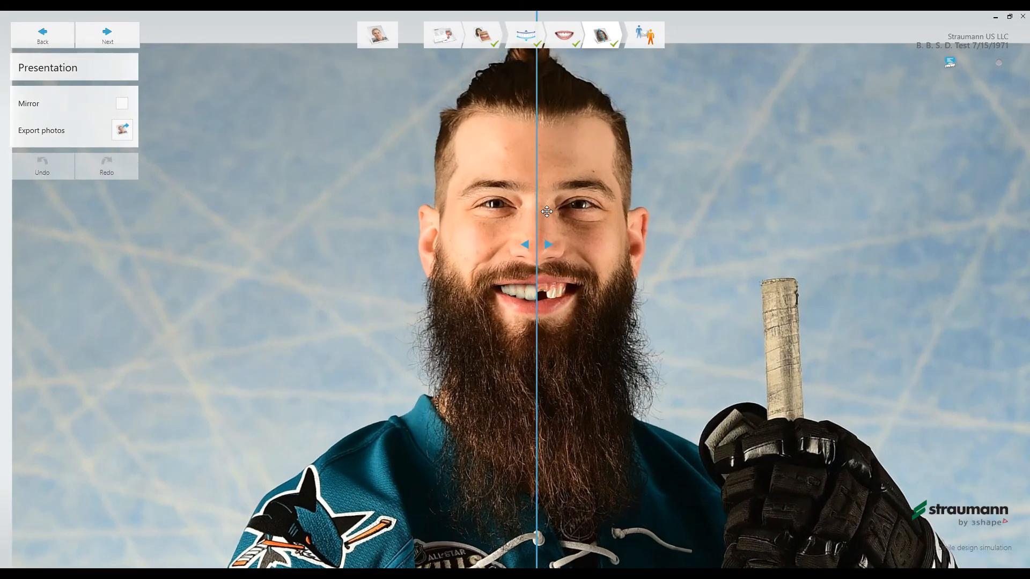
{"action": "scroll", "coordinate": [546, 212], "scroll_direction": "up", "scroll_amount": 2}
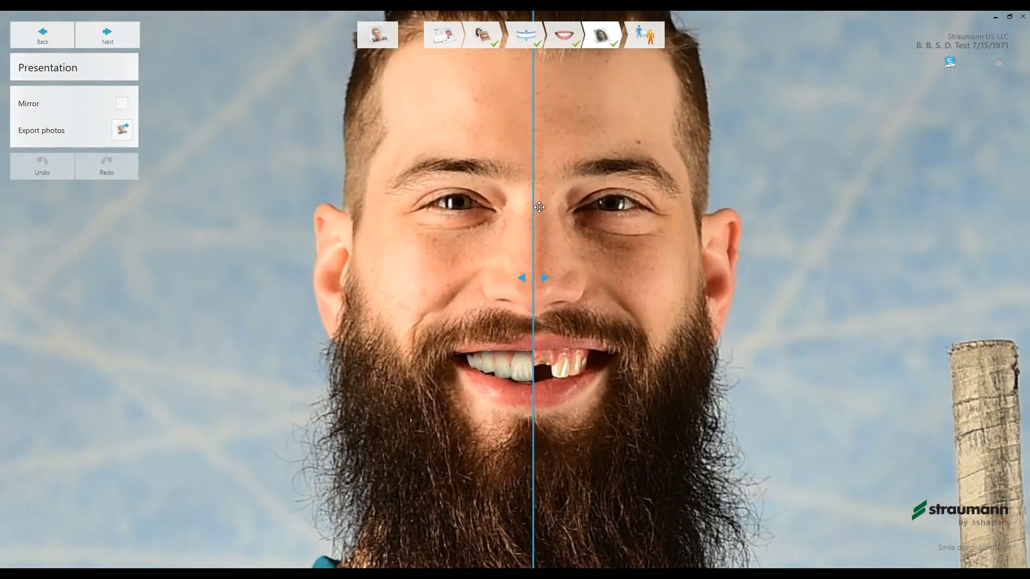
{"action": "left_click_drag", "start_coordinate": [539, 209], "coordinate": [538, 473]}
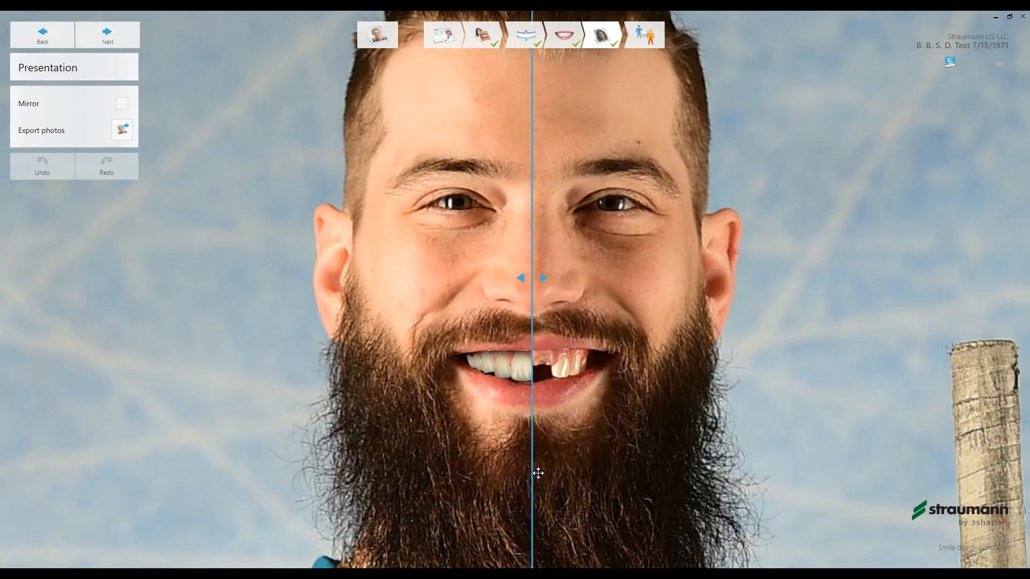
- Switch the Mirror view on and off repeatedly to compare the new smile with the original on both sides
{"action": "left_click", "coordinate": [124, 105]}
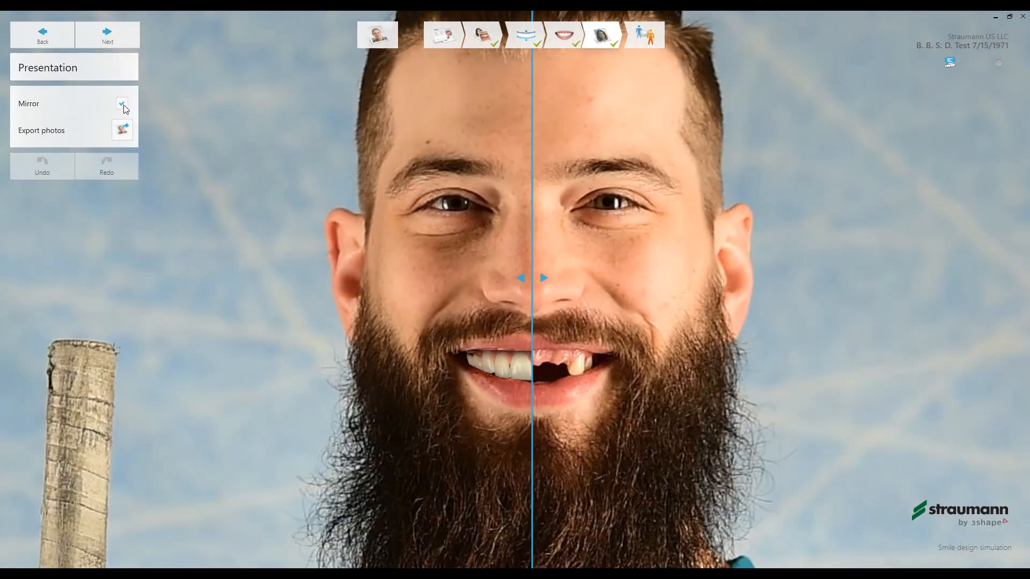
{"action": "left_click", "coordinate": [124, 106]}
{"action": "left_click", "coordinate": [124, 106]}
{"action": "left_click", "coordinate": [124, 106]}
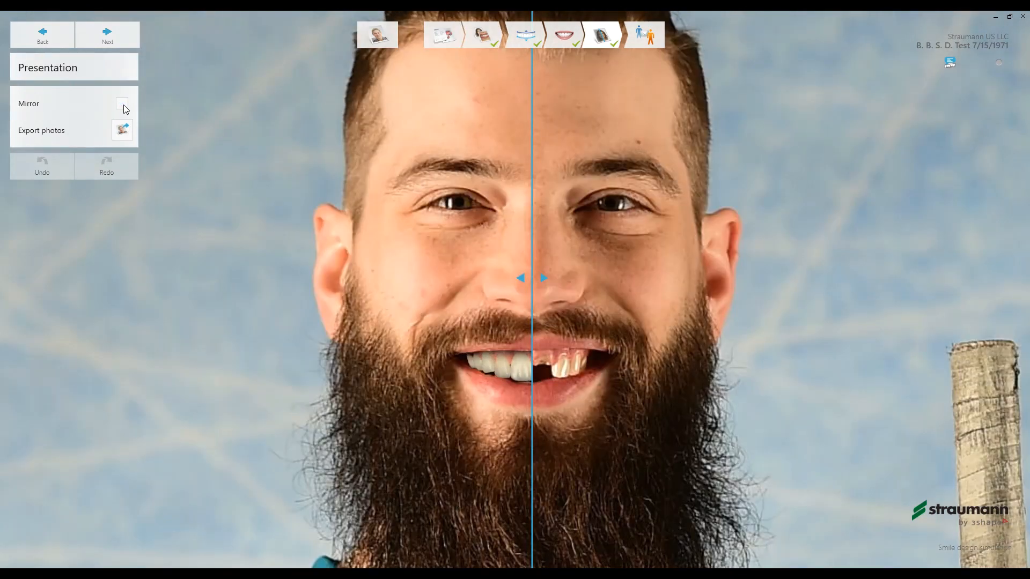
{"action": "left_click", "coordinate": [124, 106]}
{"action": "left_click", "coordinate": [124, 106]}
- Go to the case sending stage and choose to send the smile design to the patient
{"action": "left_click", "coordinate": [641, 35]}
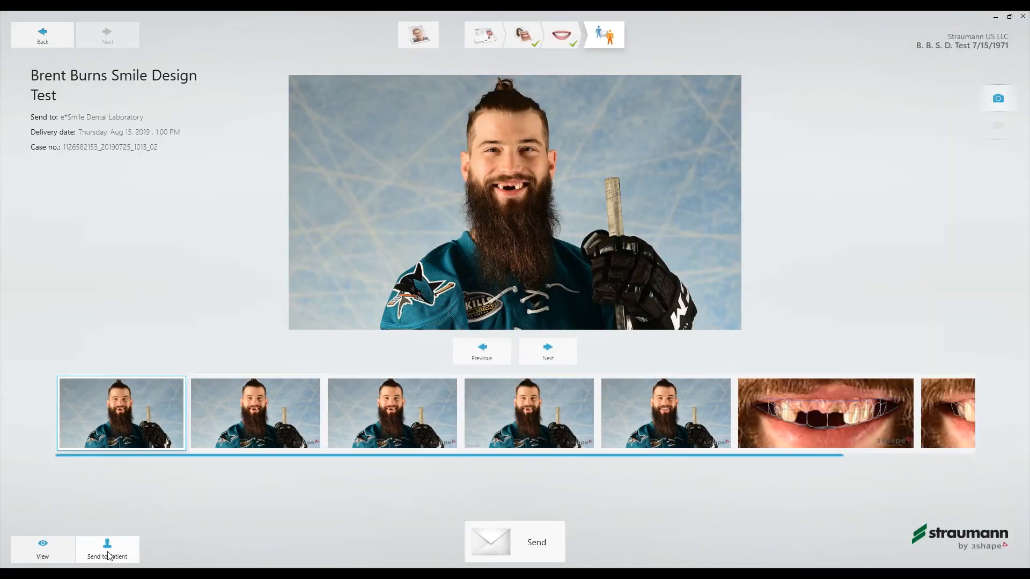
{"action": "left_click", "coordinate": [108, 553]}
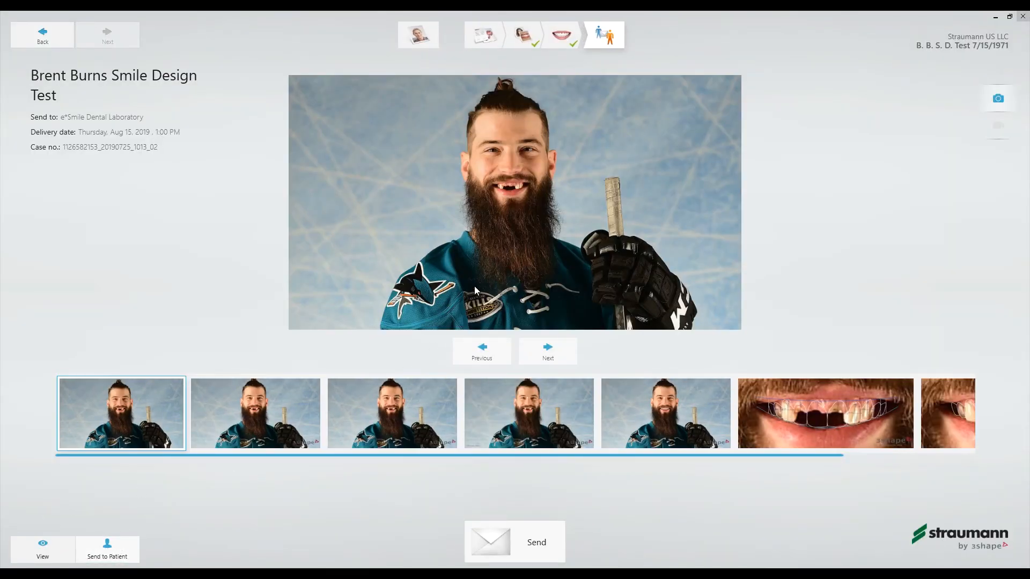